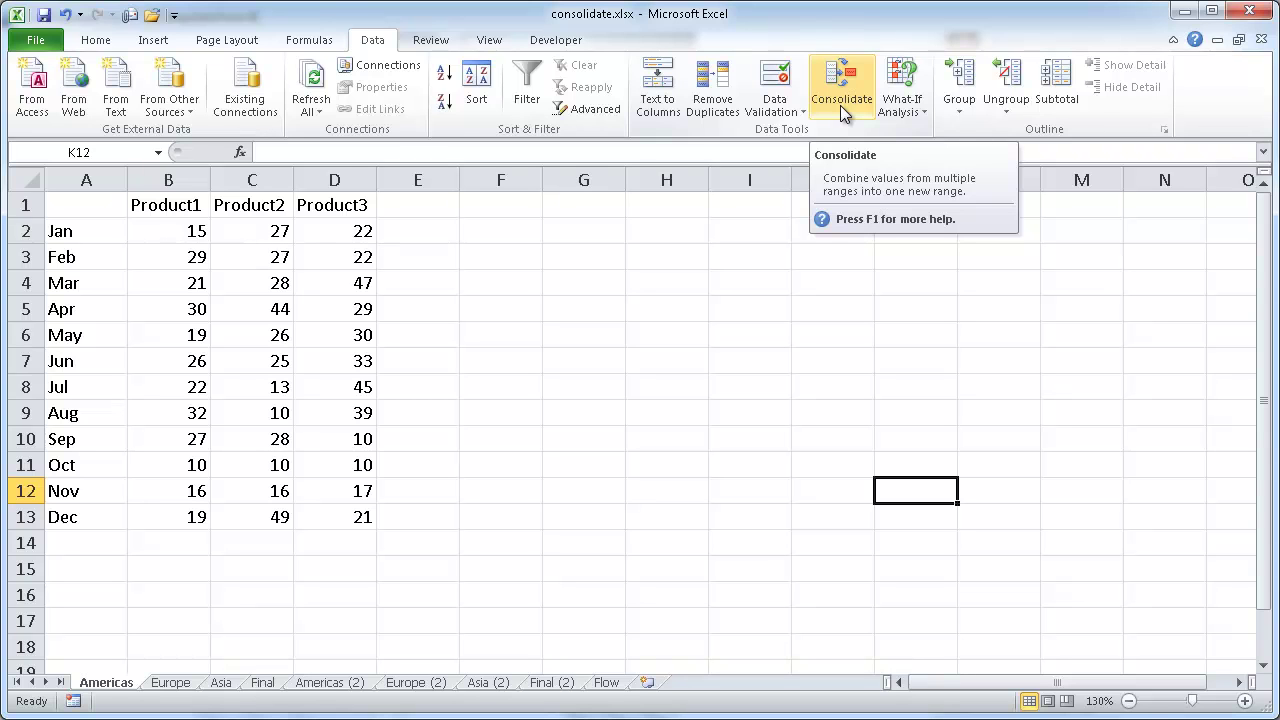
# - Examine the diagram on the Flow sheet and the source tables on the Americas, Europe and Asia sheets
pyautogui.click(606, 683)
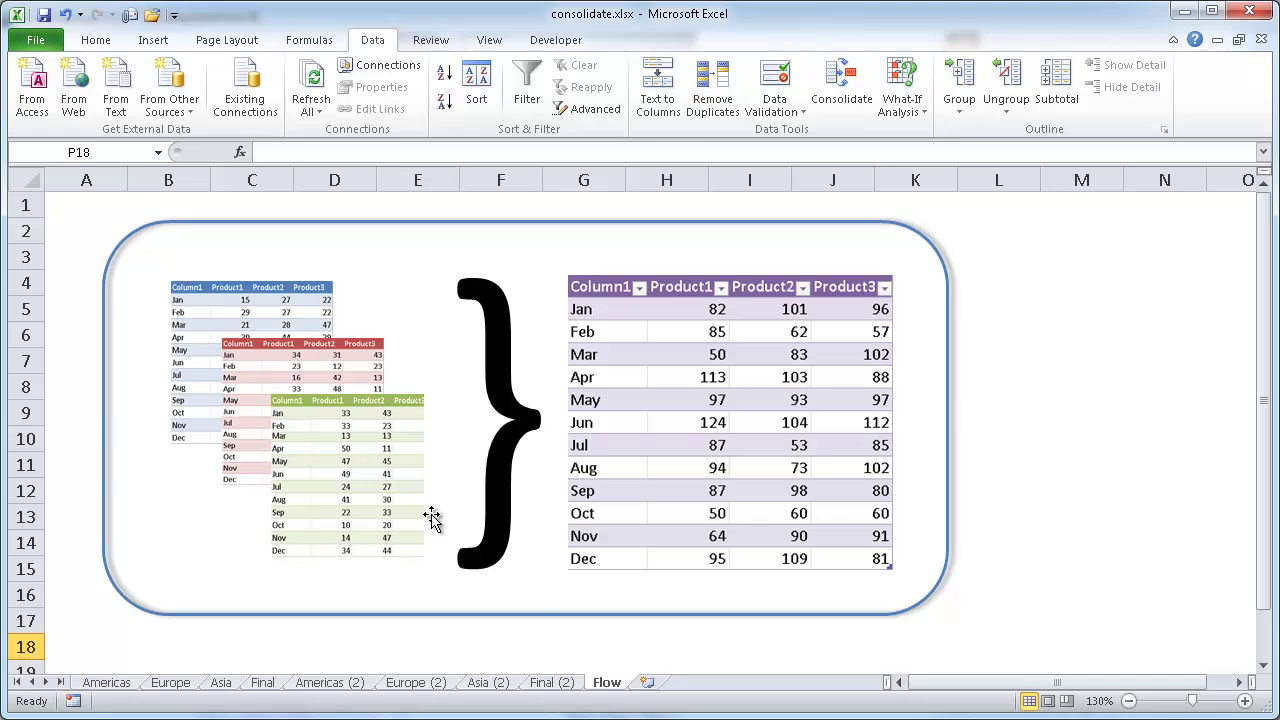
pyautogui.click(105, 682)
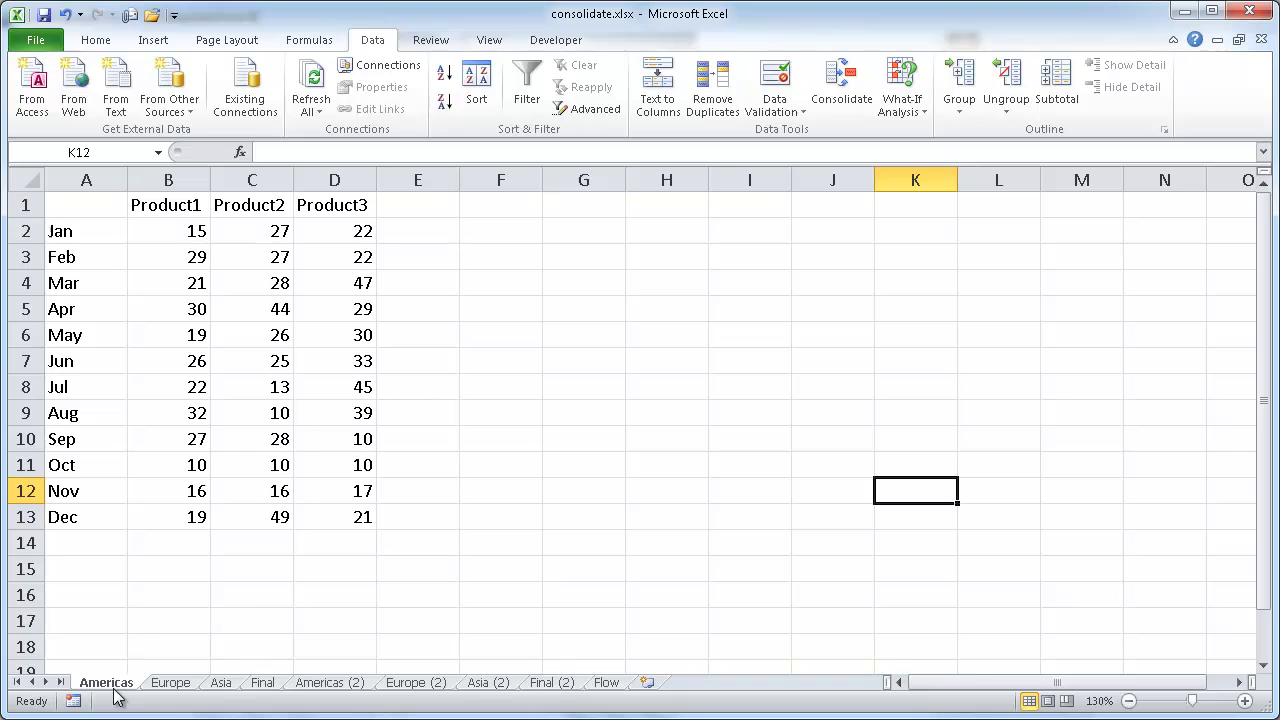
pyautogui.click(170, 683)
pyautogui.click(221, 683)
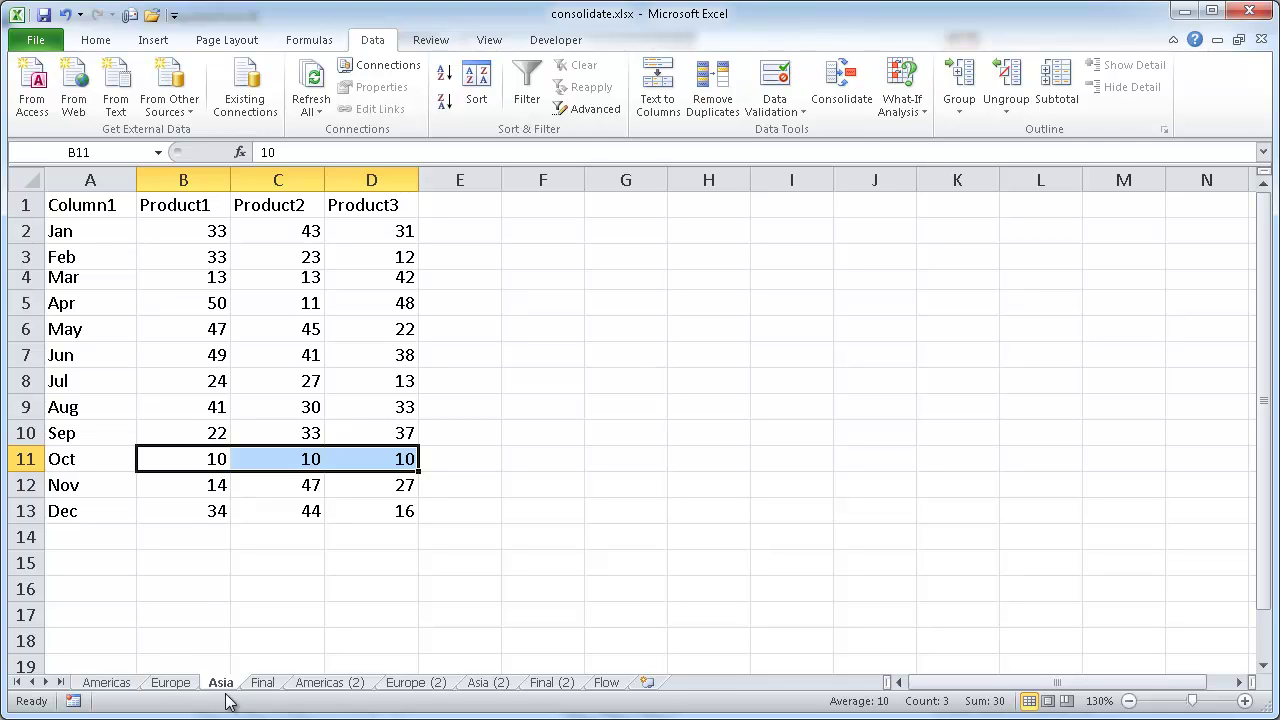
# - Open Consolidate from cell A1 of the Final sheet and delete the existing Americas, Asia and Europe references
pyautogui.click(263, 683)
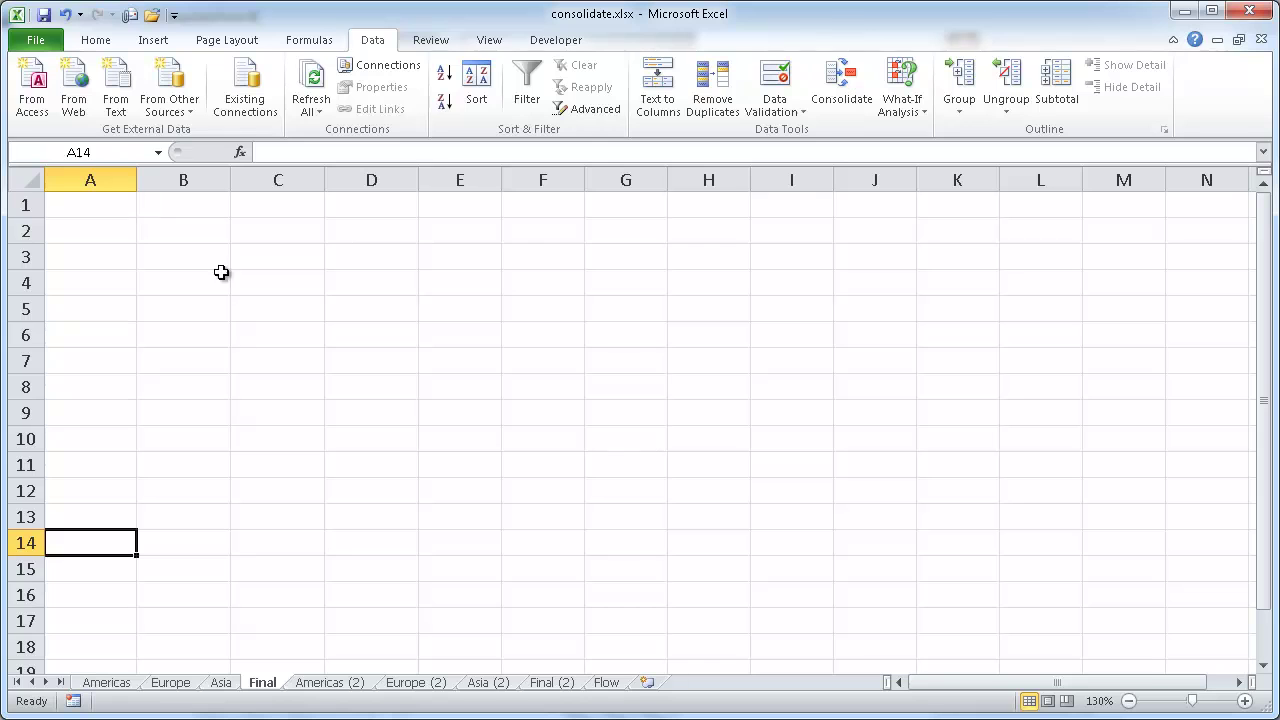
pyautogui.click(63, 206)
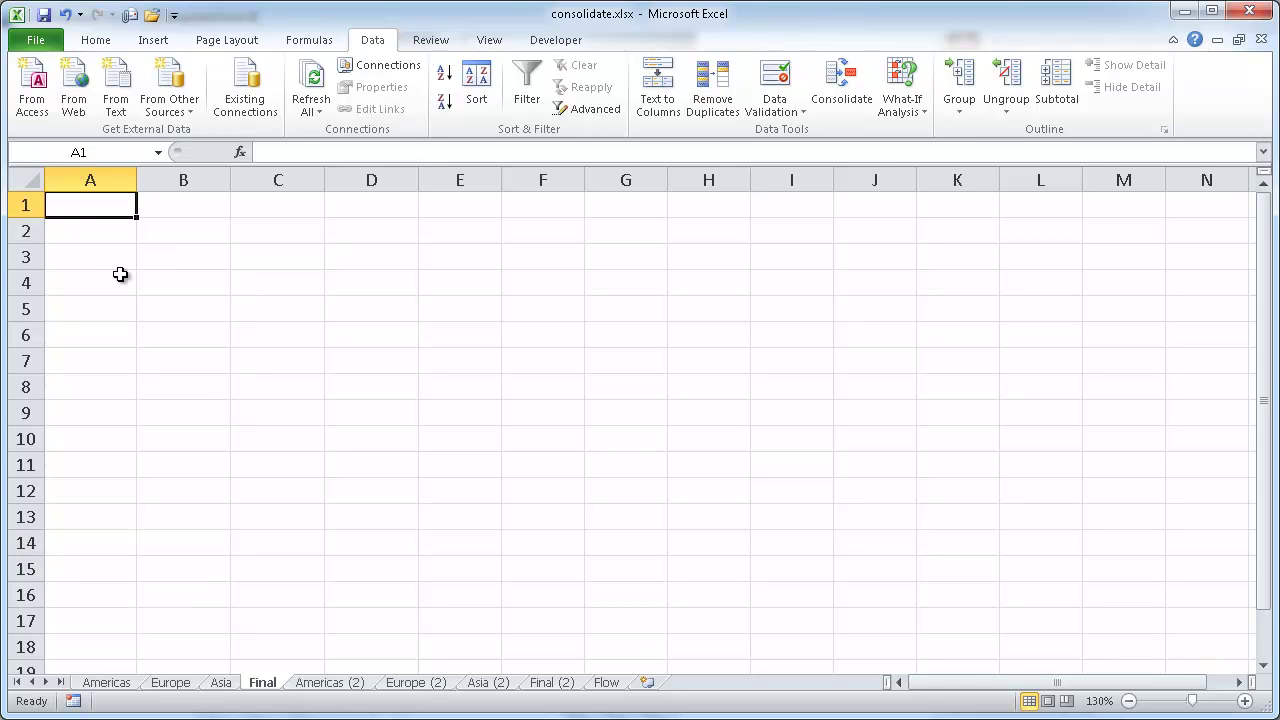
pyautogui.click(842, 100)
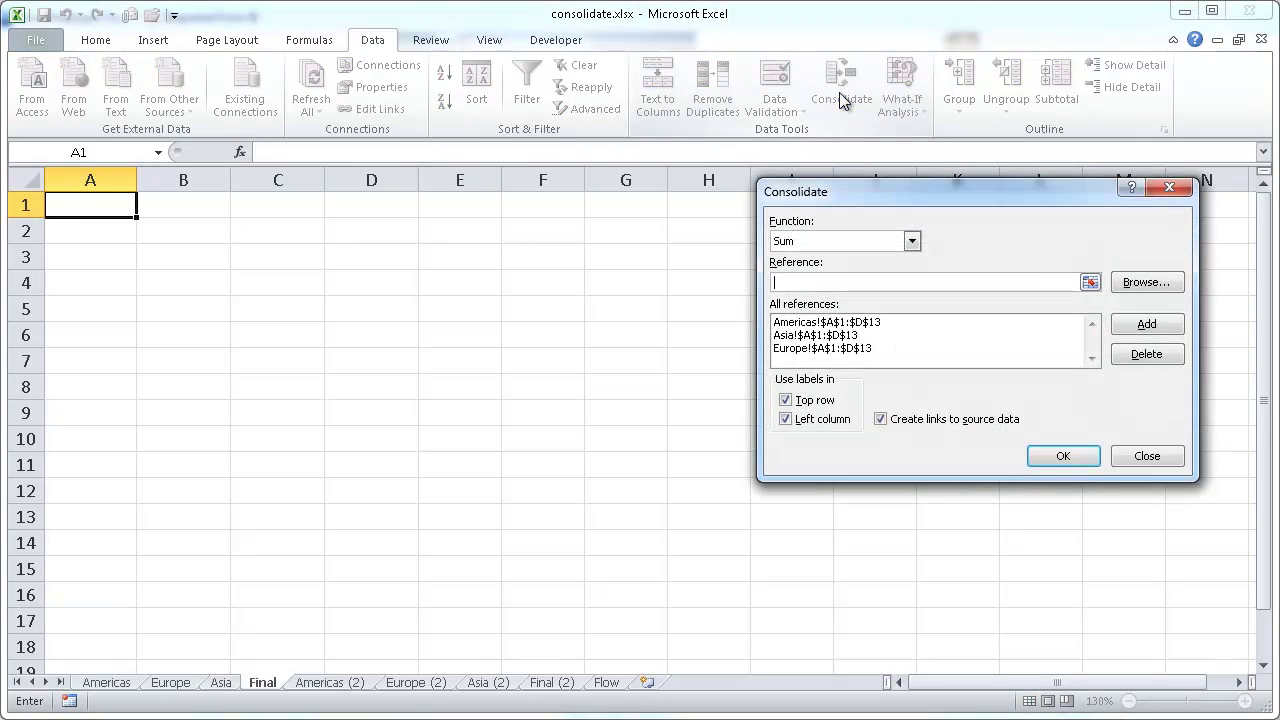
pyautogui.moveTo(895, 192); pyautogui.dragTo(717, 220)
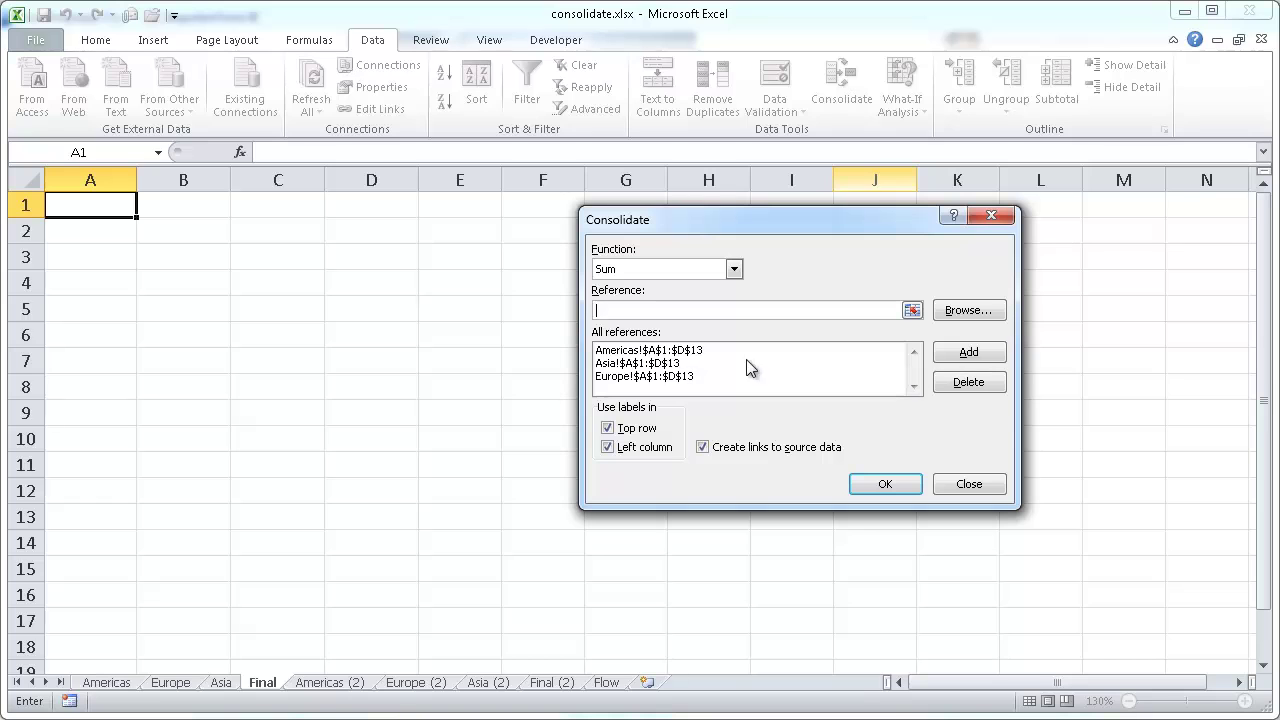
pyautogui.click(683, 352)
pyautogui.click(970, 386)
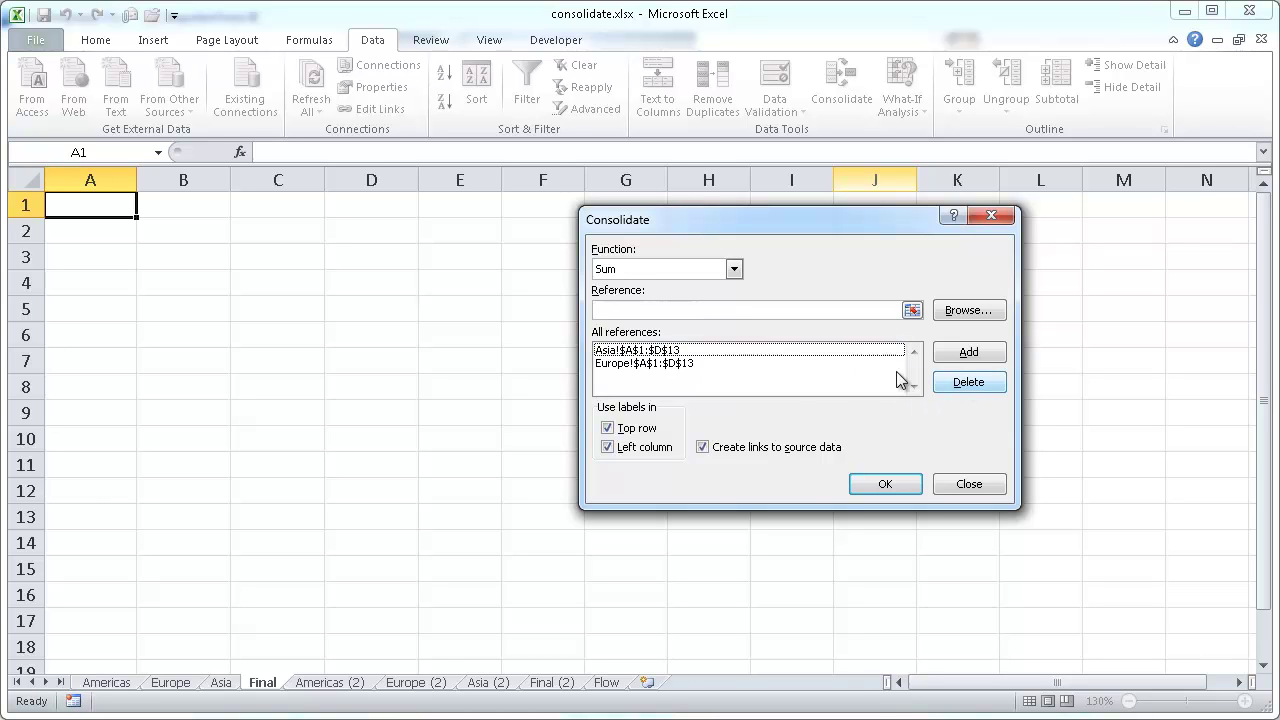
pyautogui.click(755, 363)
pyautogui.press('Delete')
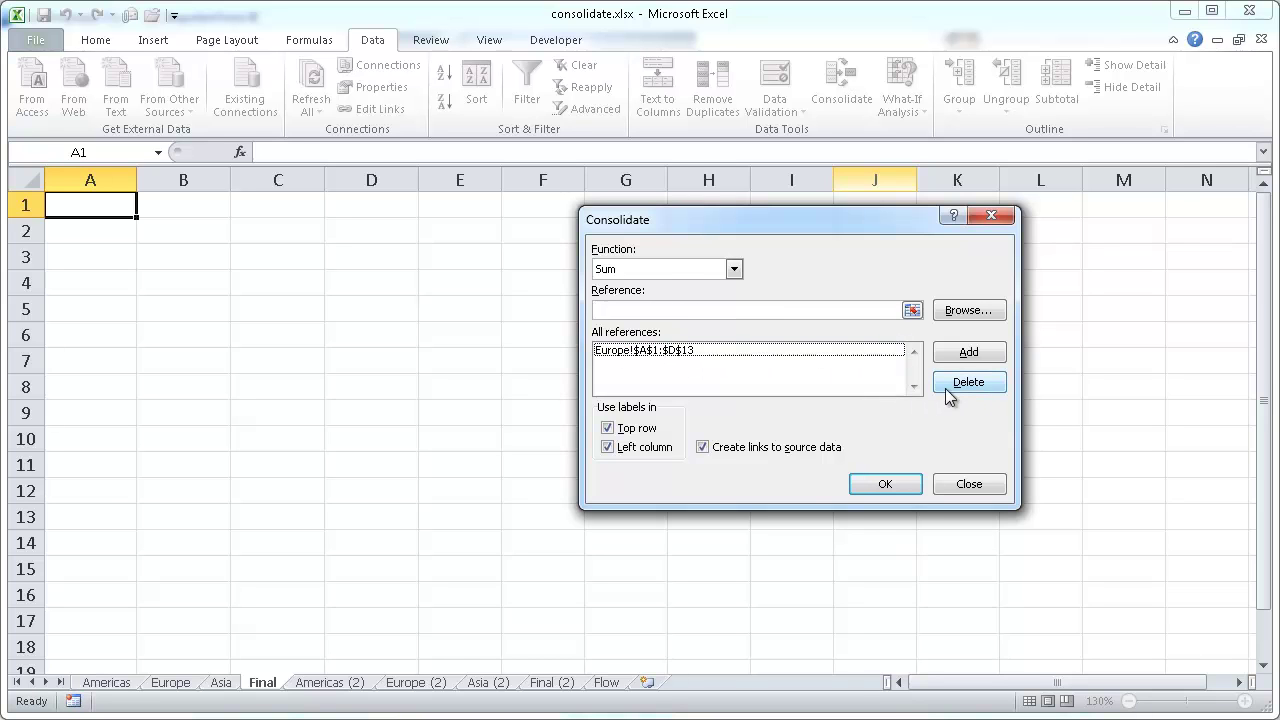
pyautogui.click(695, 352)
pyautogui.click(984, 389)
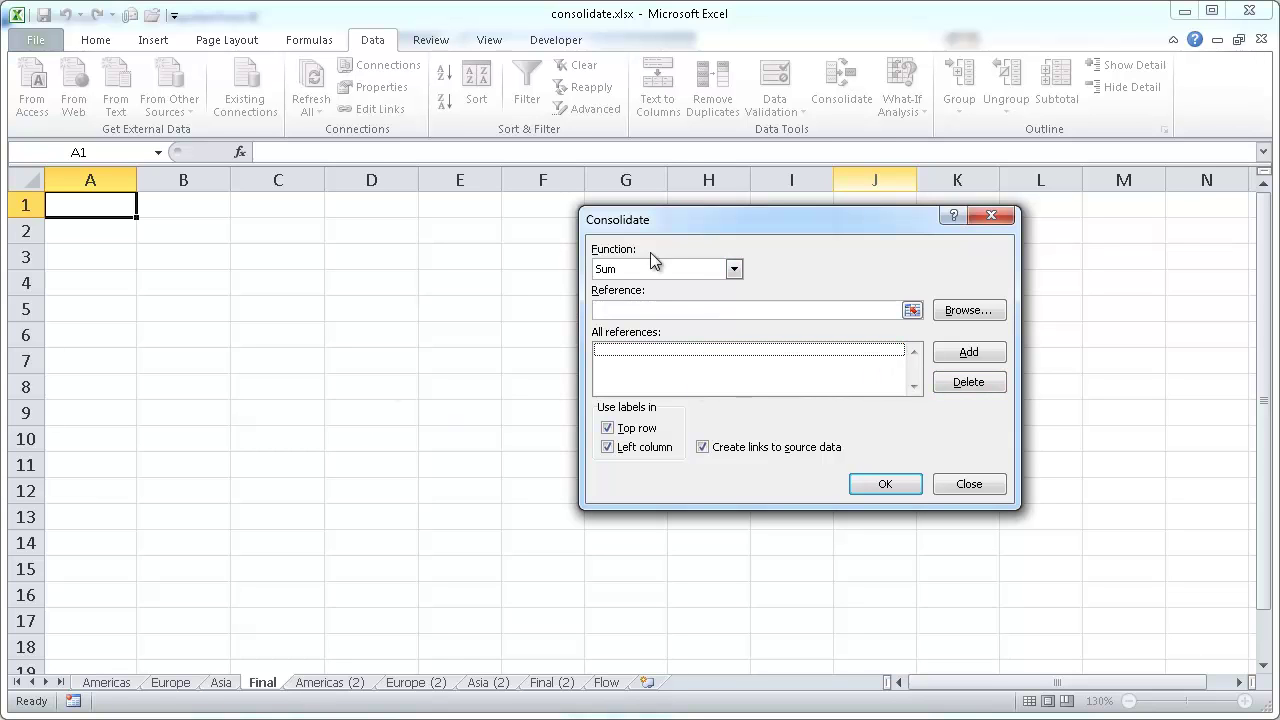
# - Look through the available consolidation functions, keep Sum, and close the Consolidate dialog
pyautogui.click(735, 270)
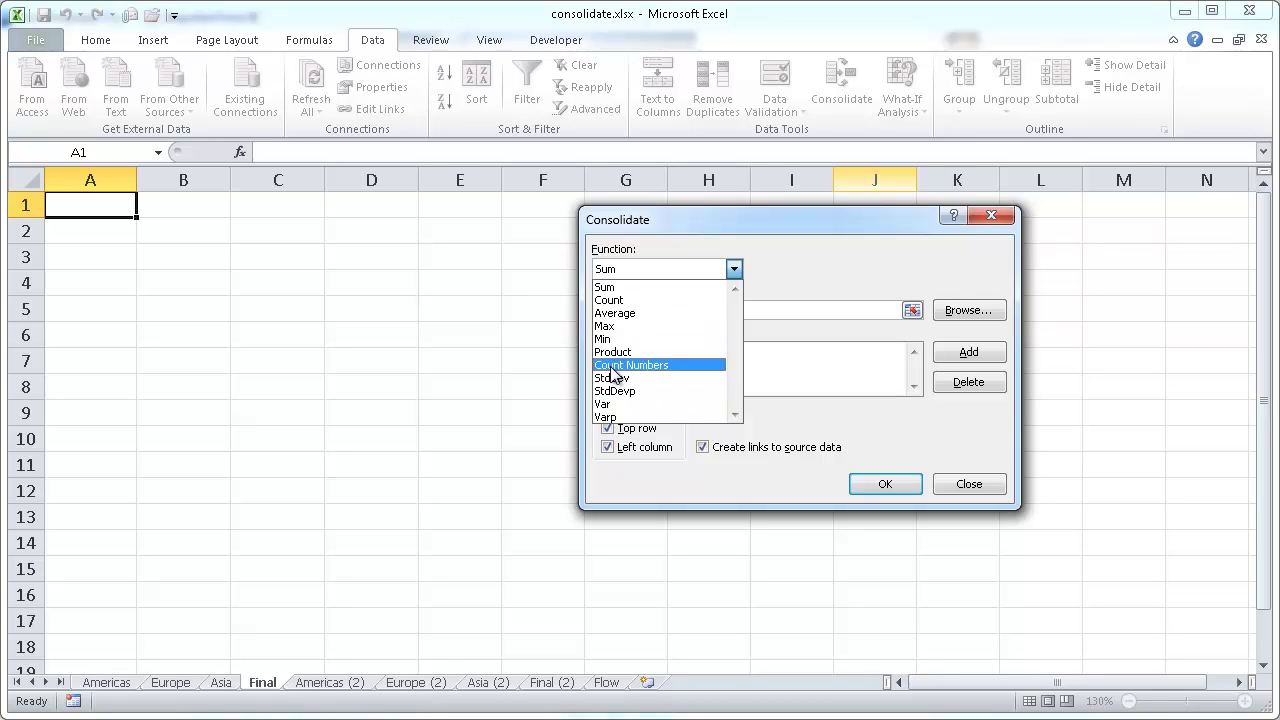
pyautogui.click(662, 270)
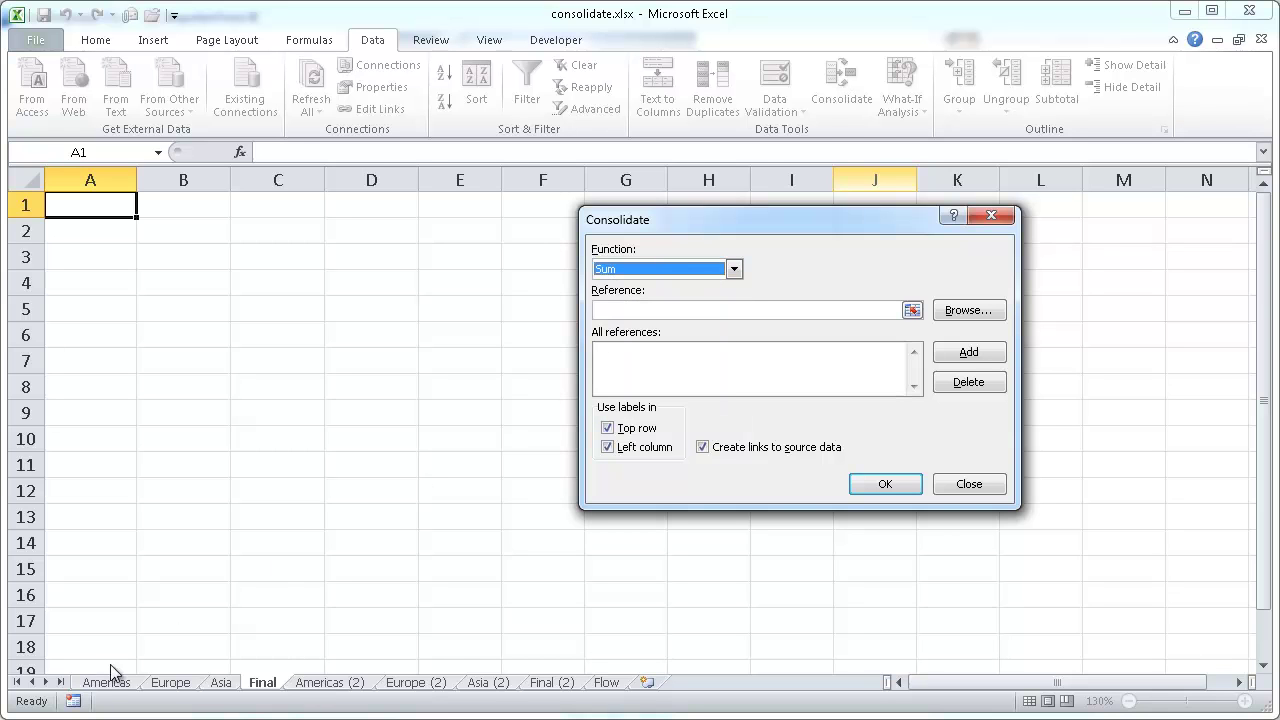
pyautogui.click(960, 486)
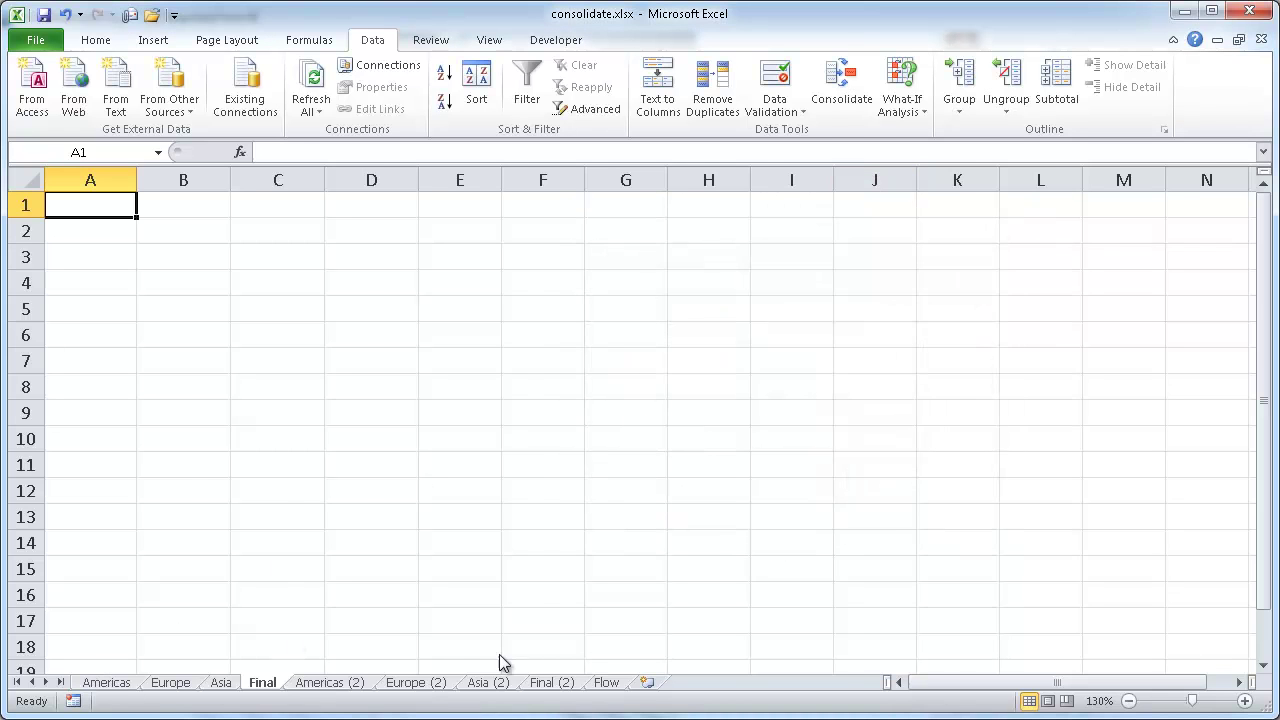
# - Check the table layout on the Americas, Europe and Asia sheets and return to the Final sheet
pyautogui.click(104, 683)
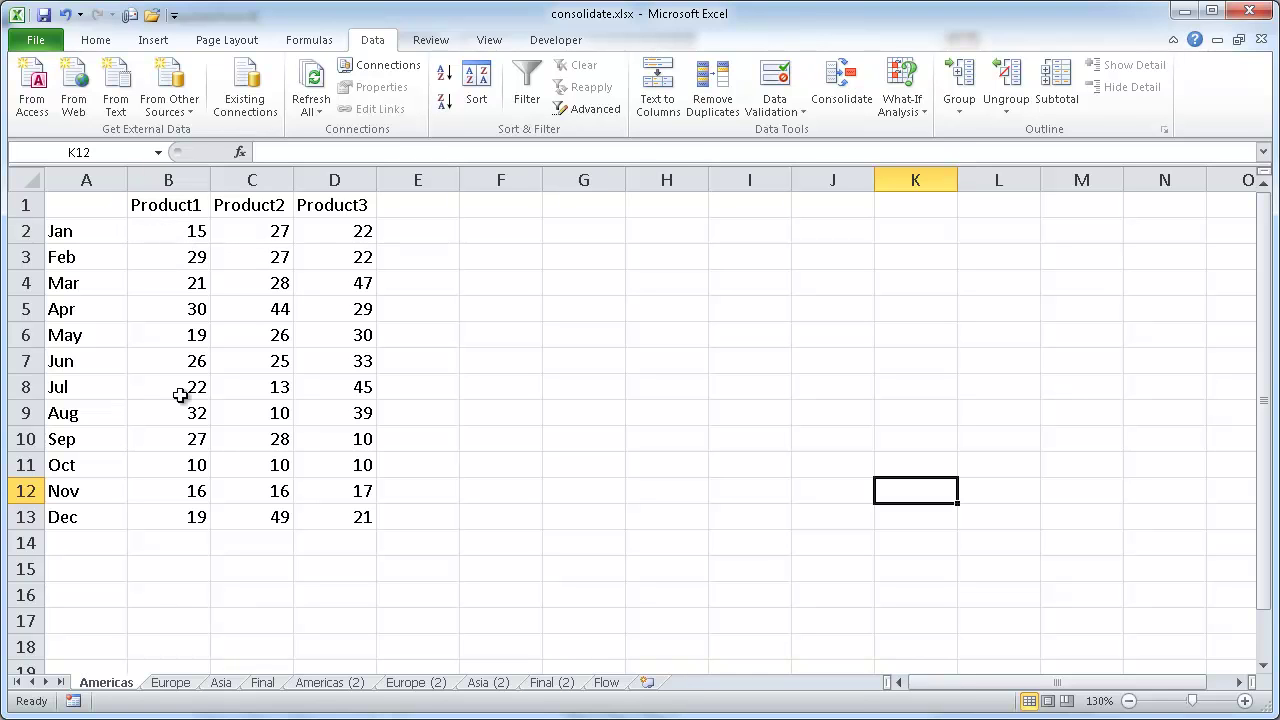
pyautogui.click(170, 682)
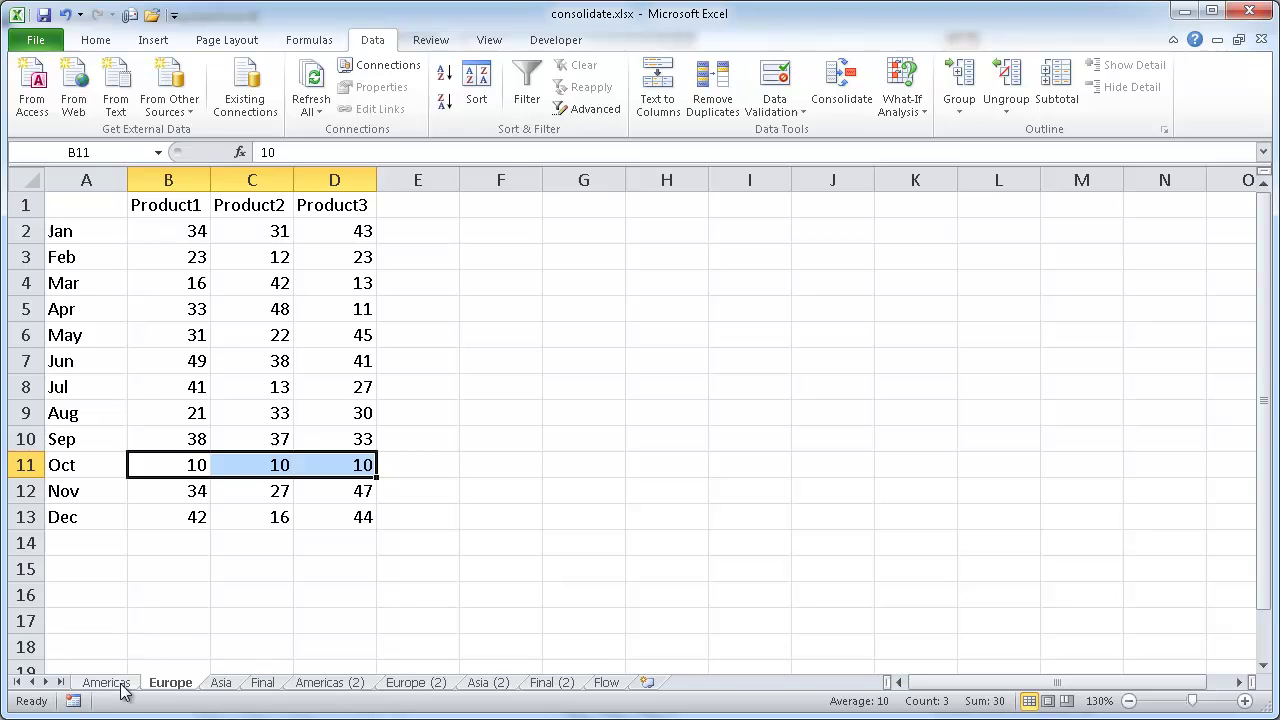
pyautogui.click(221, 683)
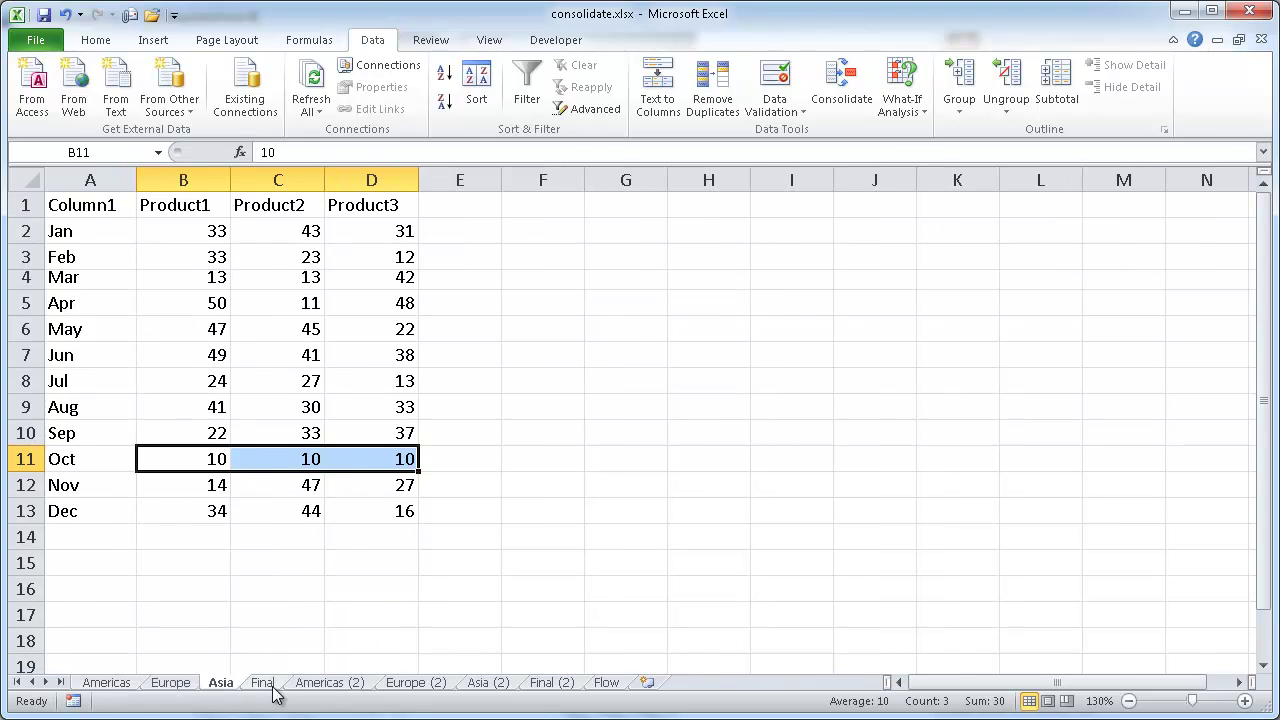
pyautogui.click(262, 683)
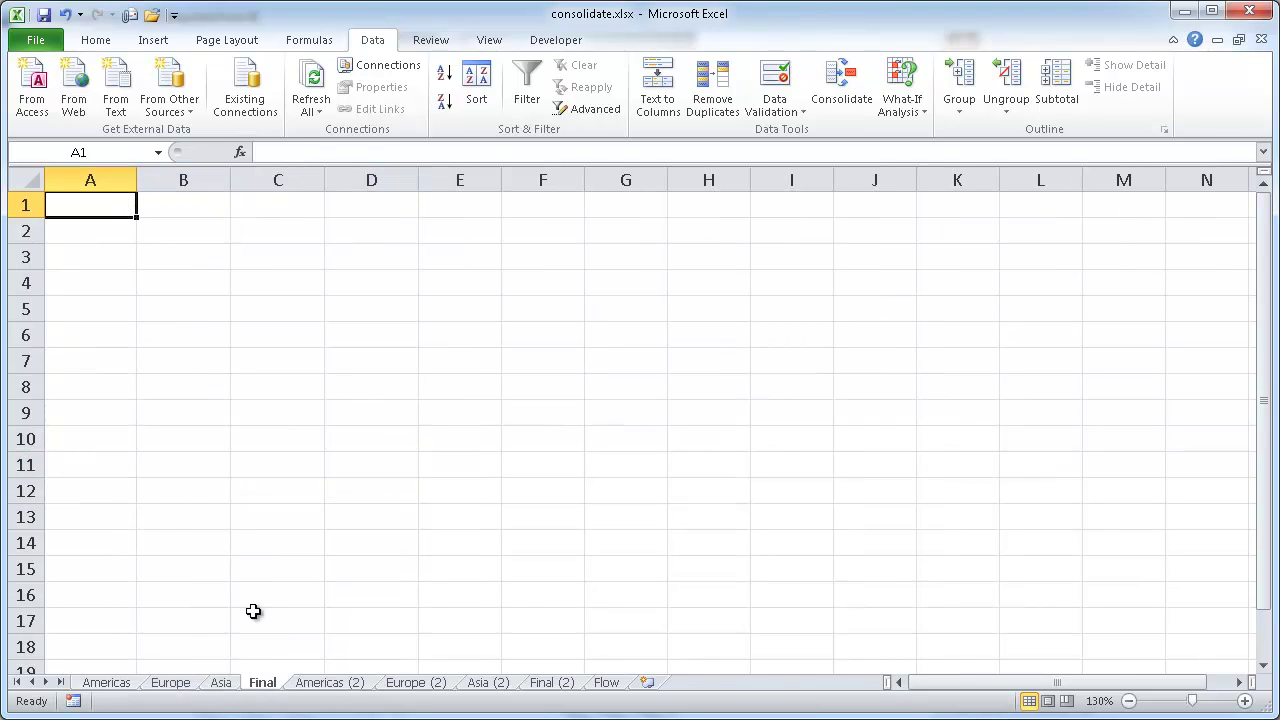
# - Start a Sum consolidation on the Final sheet and add the range Americas!$A$1:$D$13 as its first reference
pyautogui.click(838, 86)
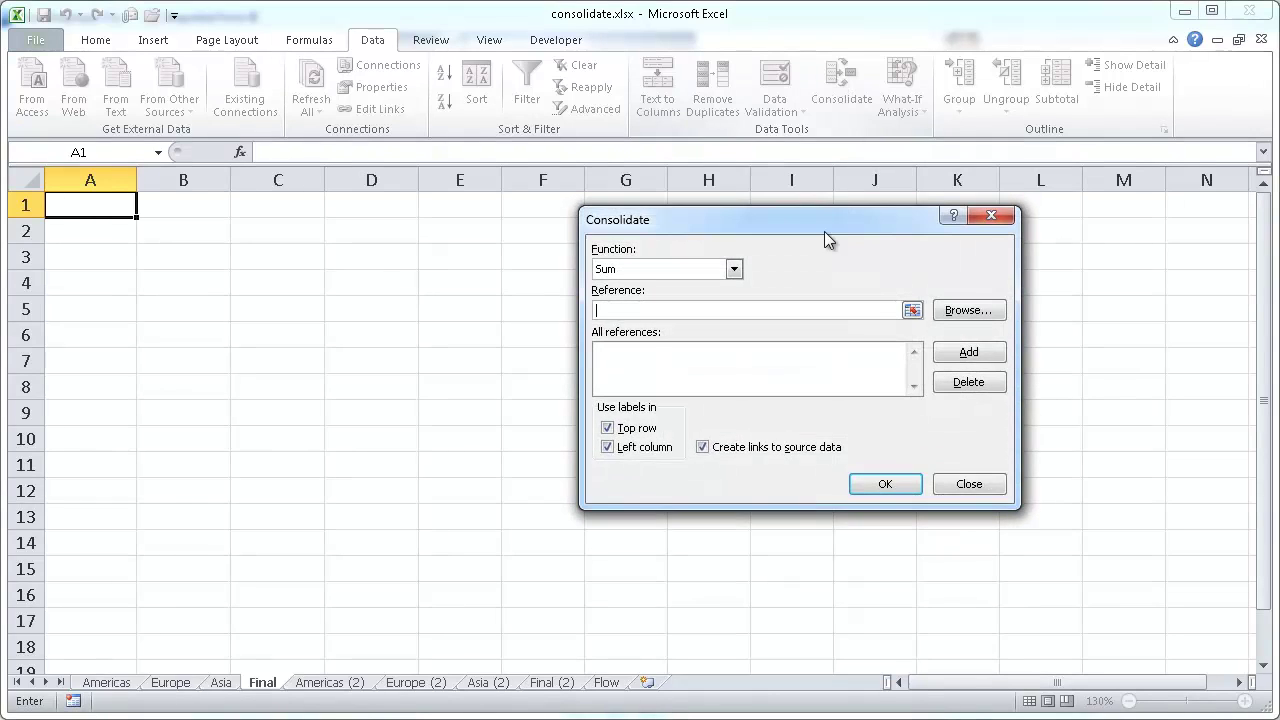
pyautogui.moveTo(822, 230); pyautogui.dragTo(637, 210)
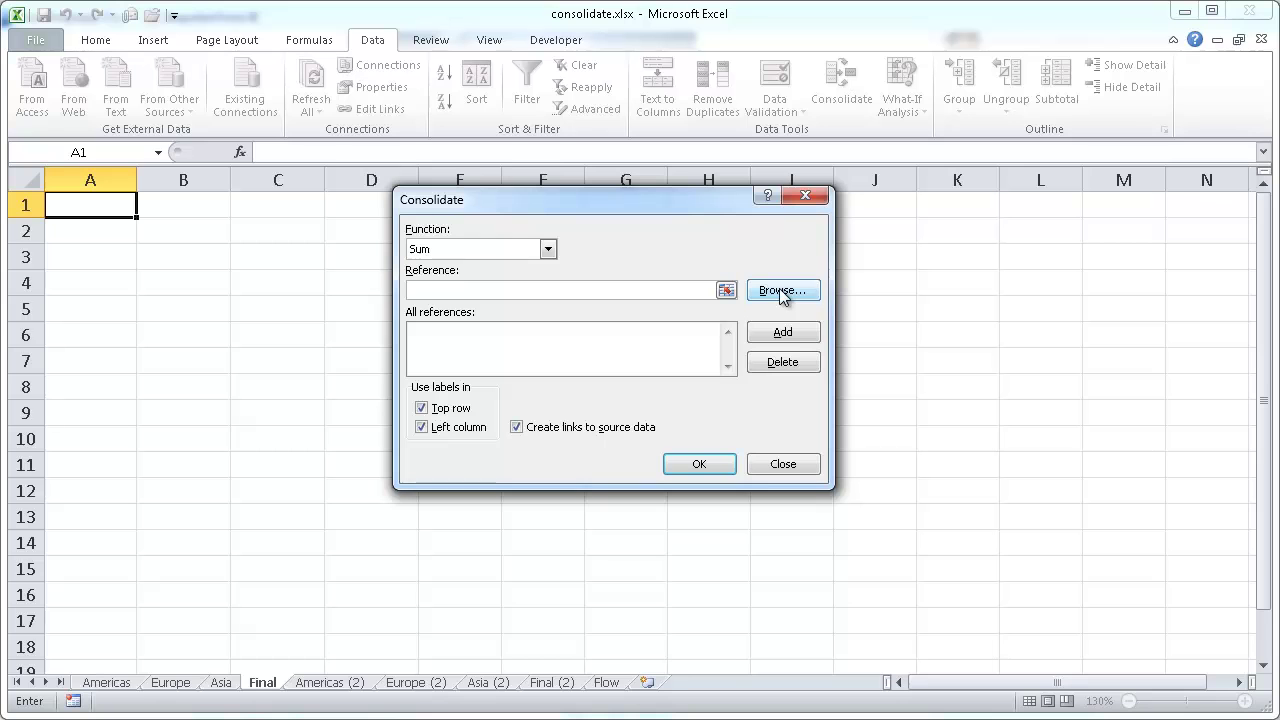
pyautogui.click(106, 684)
pyautogui.moveTo(94, 214); pyautogui.dragTo(333, 503)
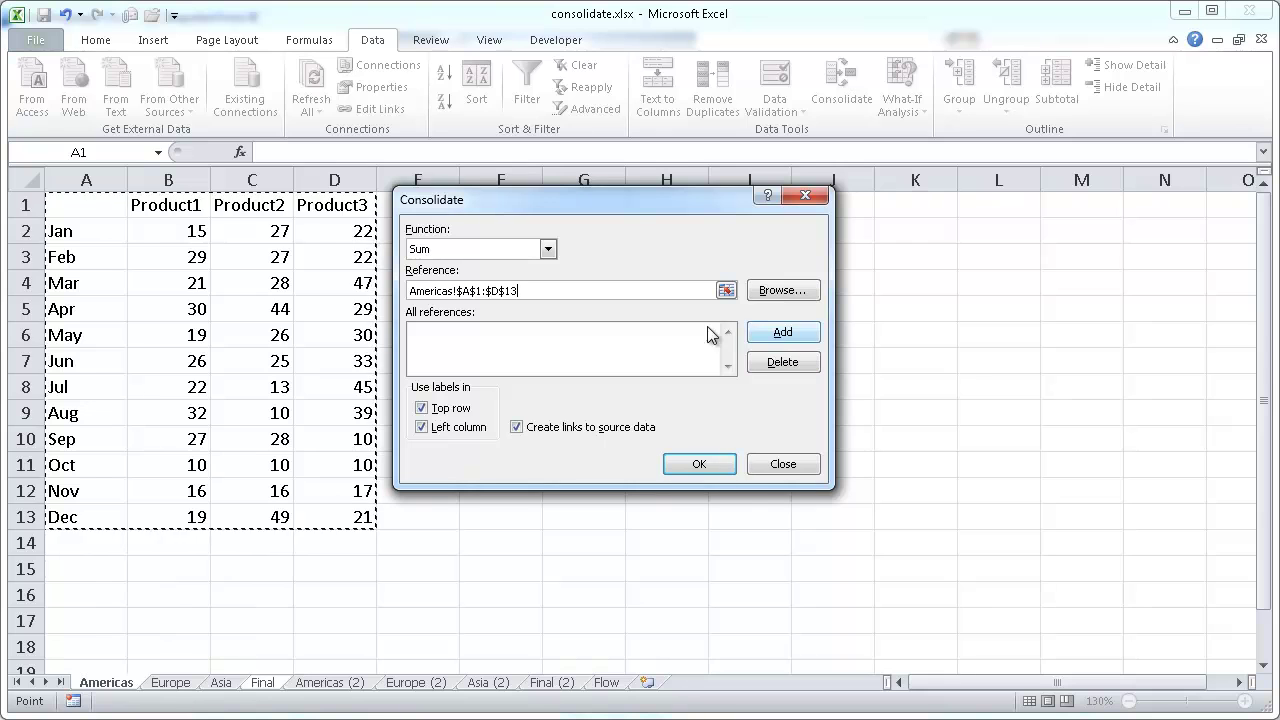
pyautogui.click(783, 333)
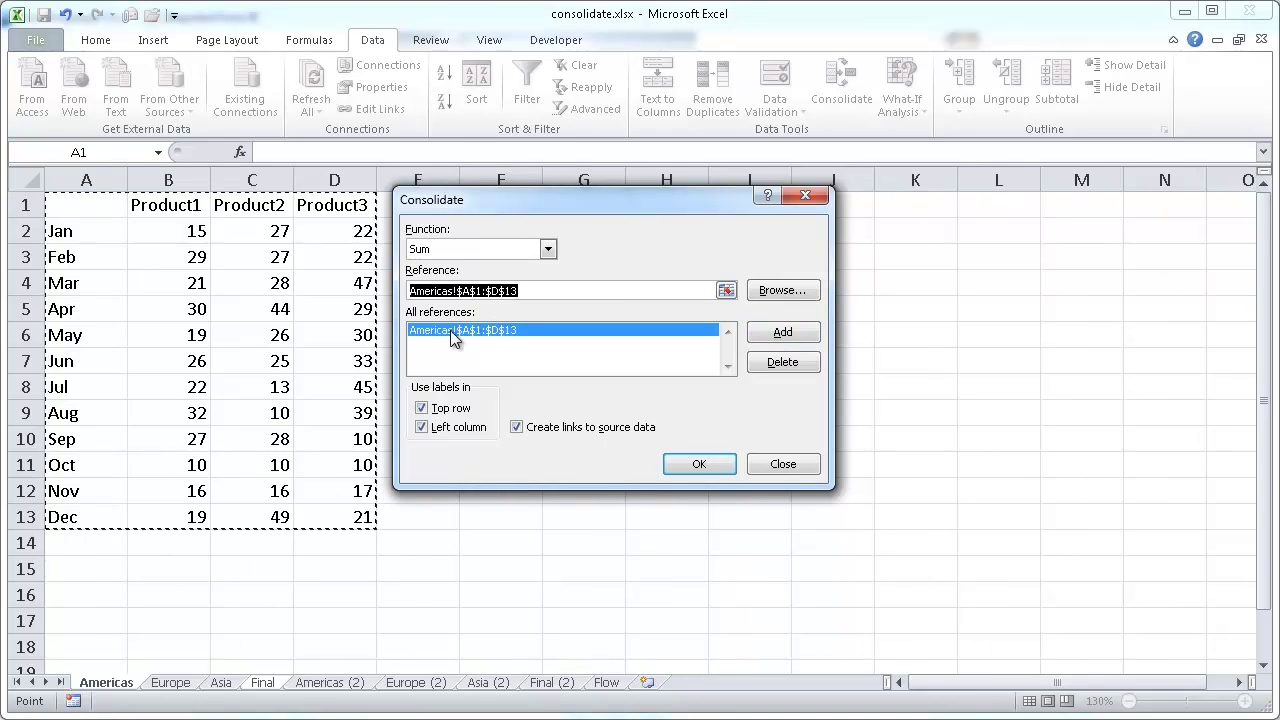
# - Add the ranges Europe!$A$1:$D$13 and Asia!$A$1:$D$13 to the consolidation references
pyautogui.click(172, 686)
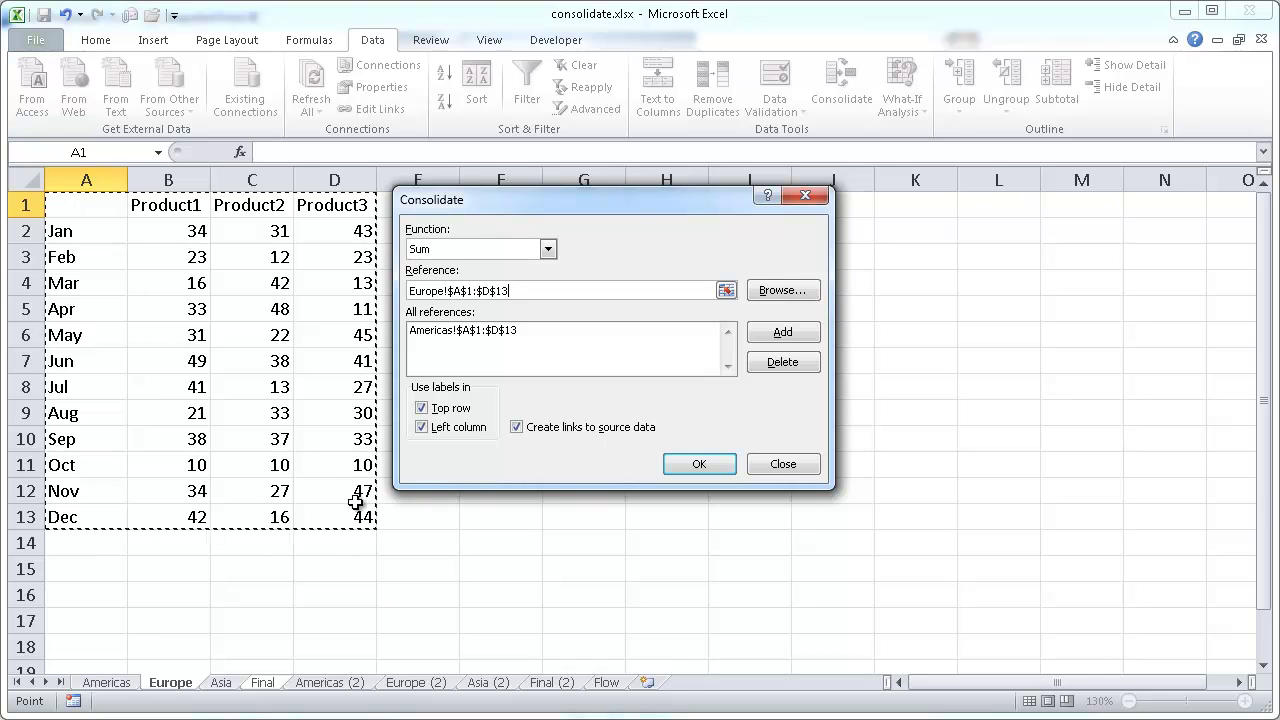
pyautogui.click(789, 338)
pyautogui.click(221, 684)
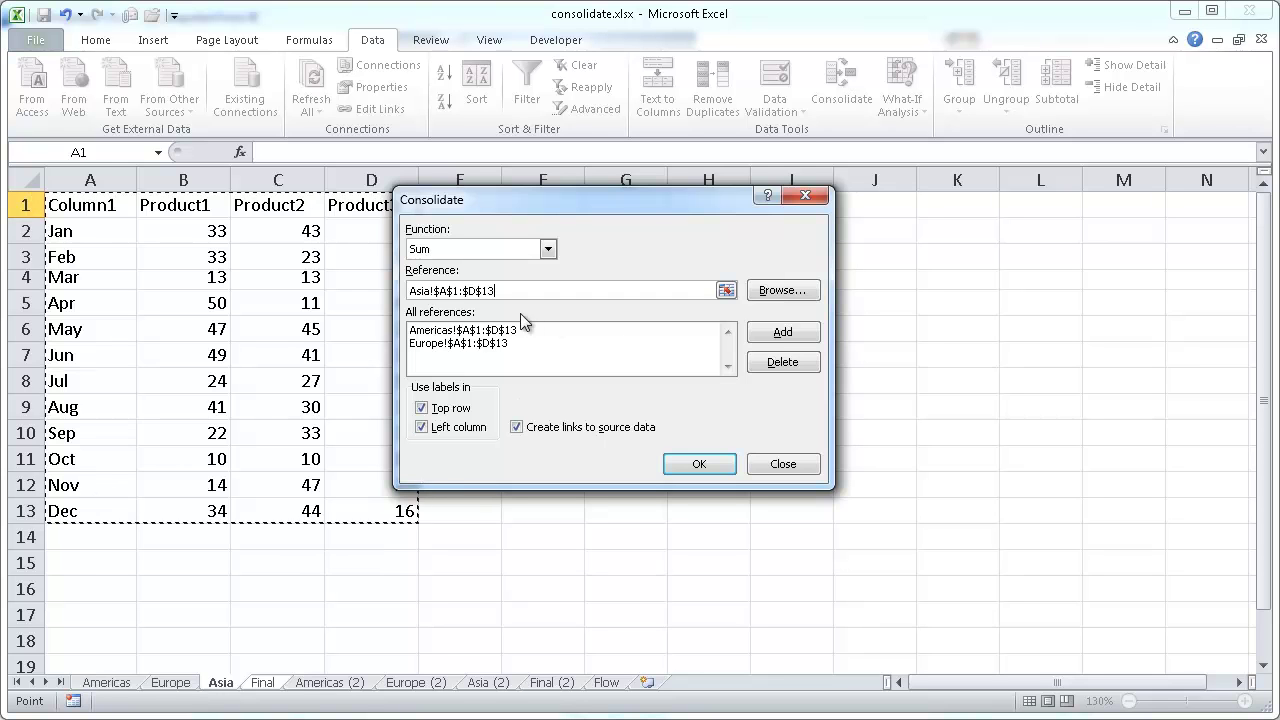
pyautogui.click(779, 334)
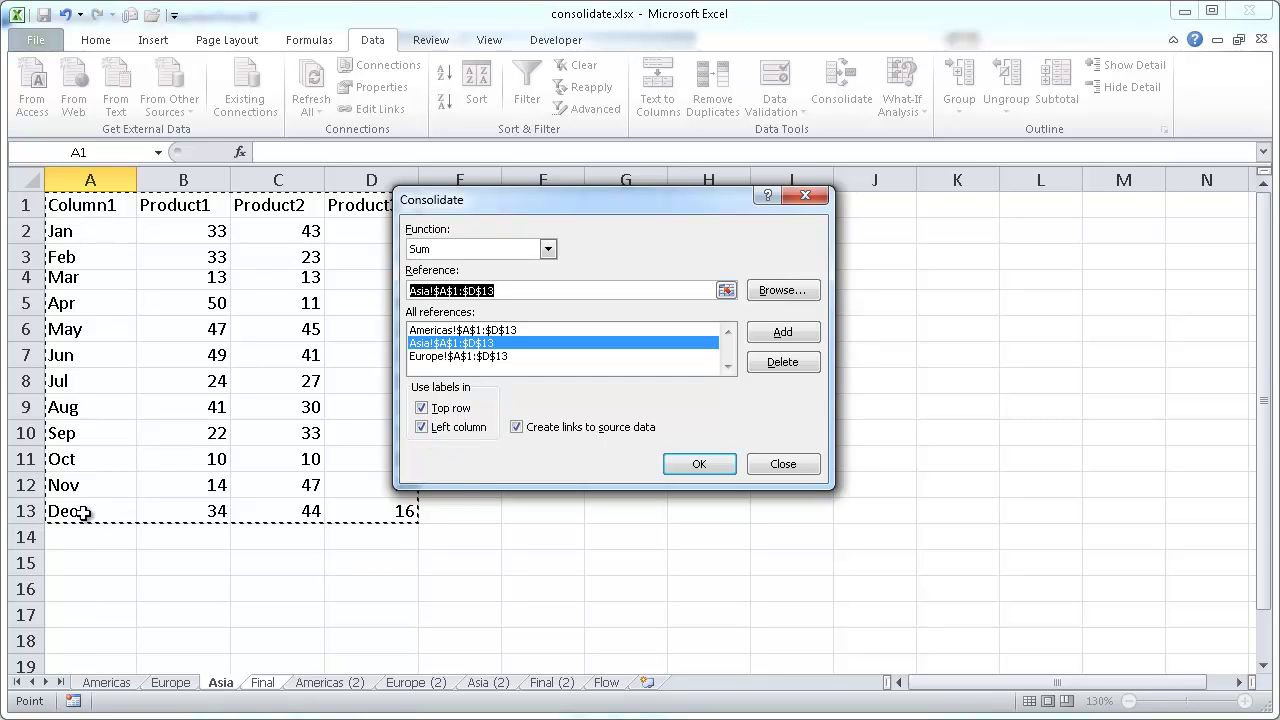
# - Turn off Create links to source data, check the listed references, and run the consolidation into the Final sheet
pyautogui.click(517, 428)
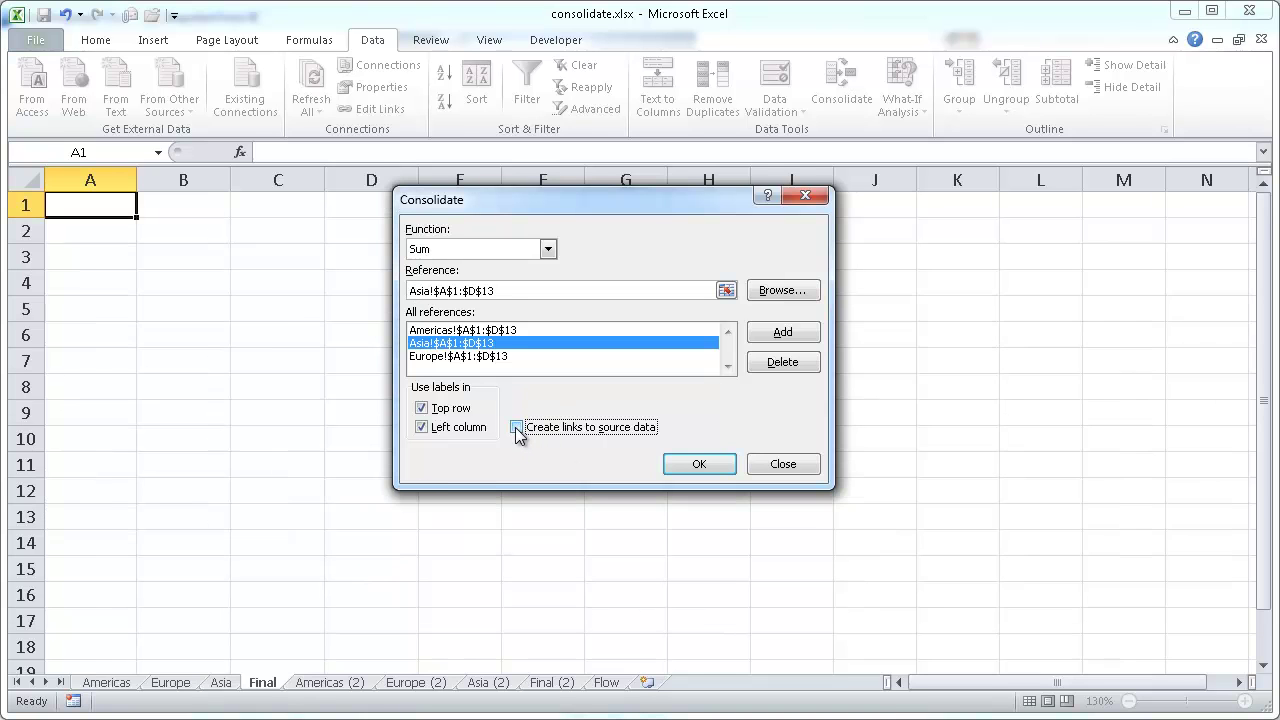
pyautogui.click(470, 358)
pyautogui.click(492, 331)
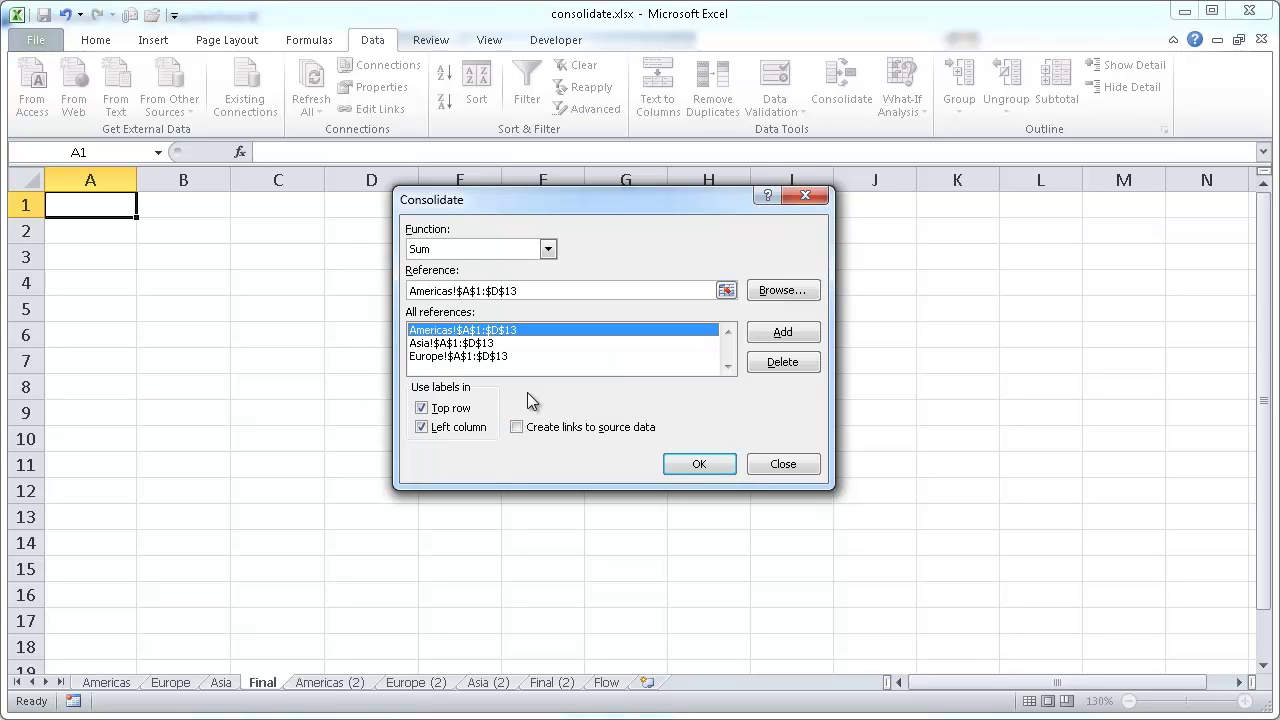
pyautogui.click(680, 468)
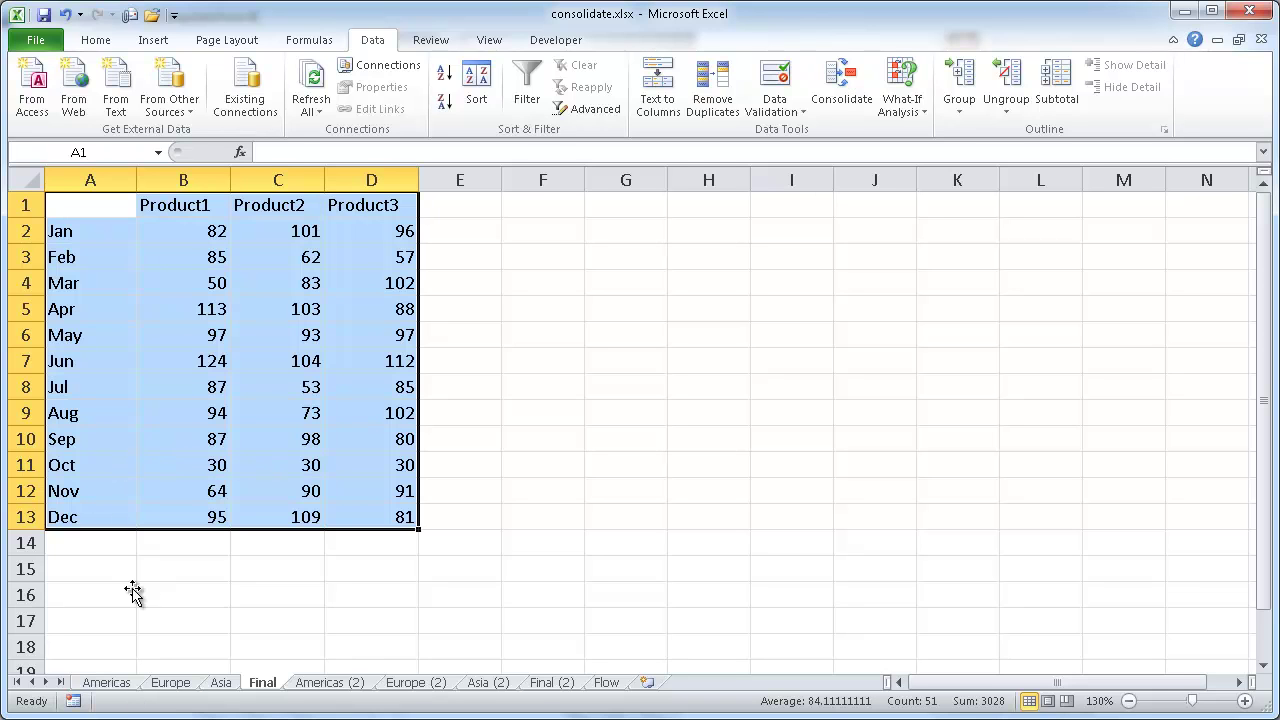
# - Compare the October values on the Americas, Europe and Asia sheets with the October row on the Final sheet
pyautogui.click(110, 682)
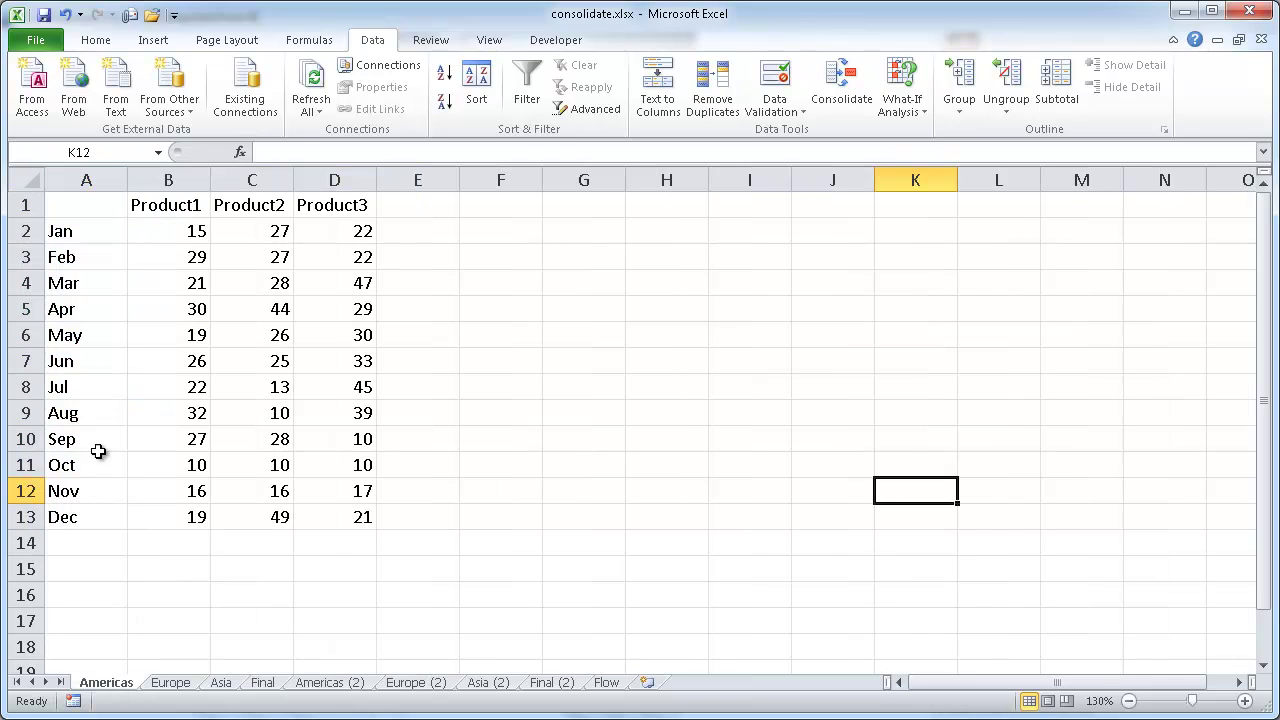
pyautogui.moveTo(177, 470); pyautogui.dragTo(362, 470)
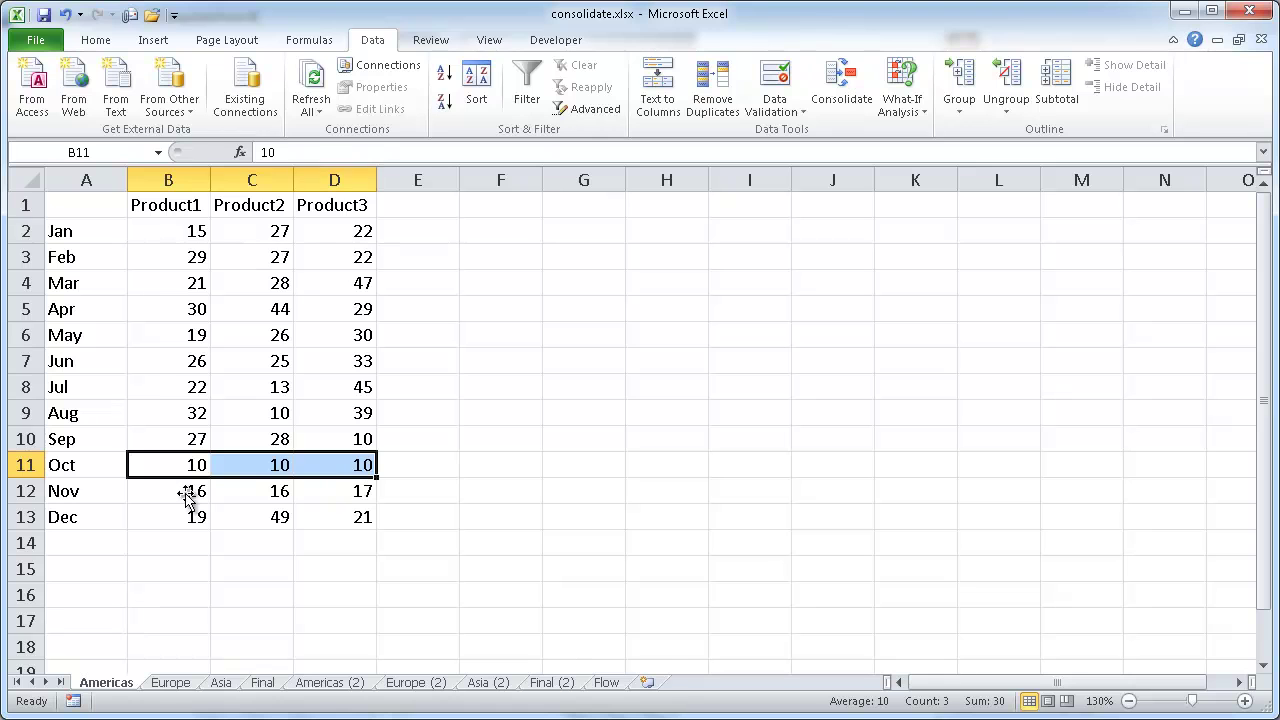
pyautogui.click(172, 684)
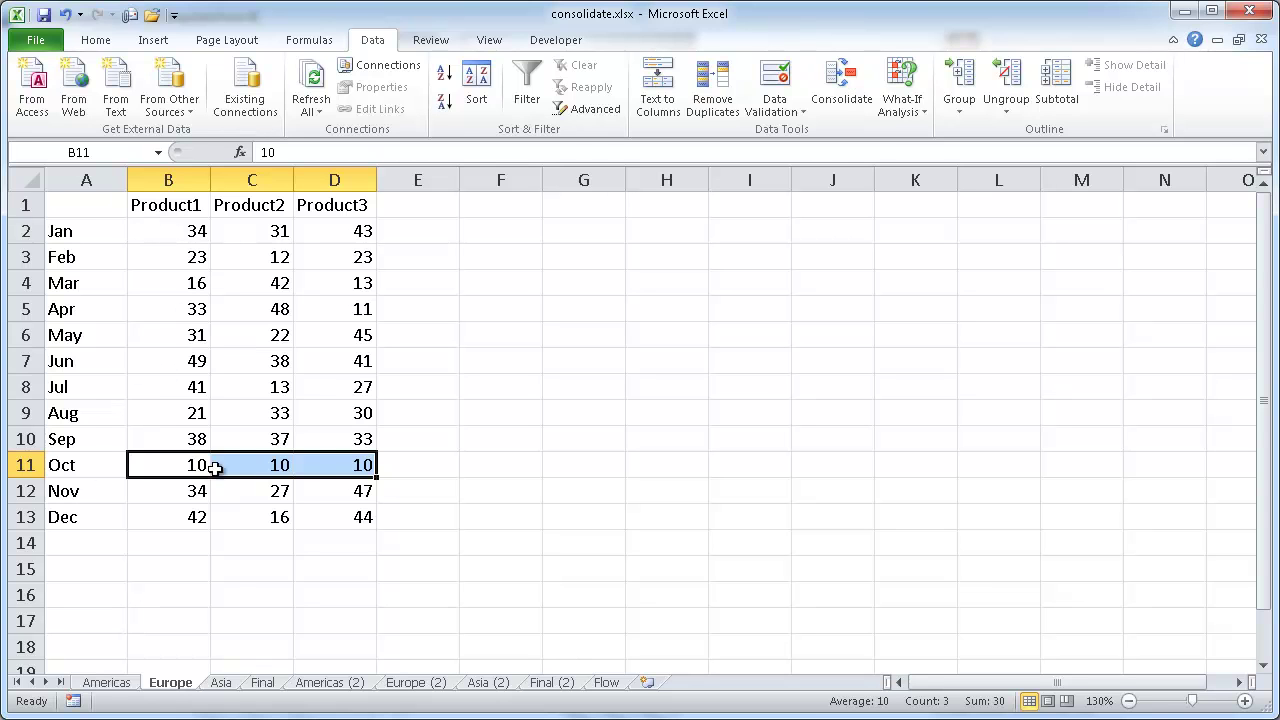
pyautogui.click(226, 685)
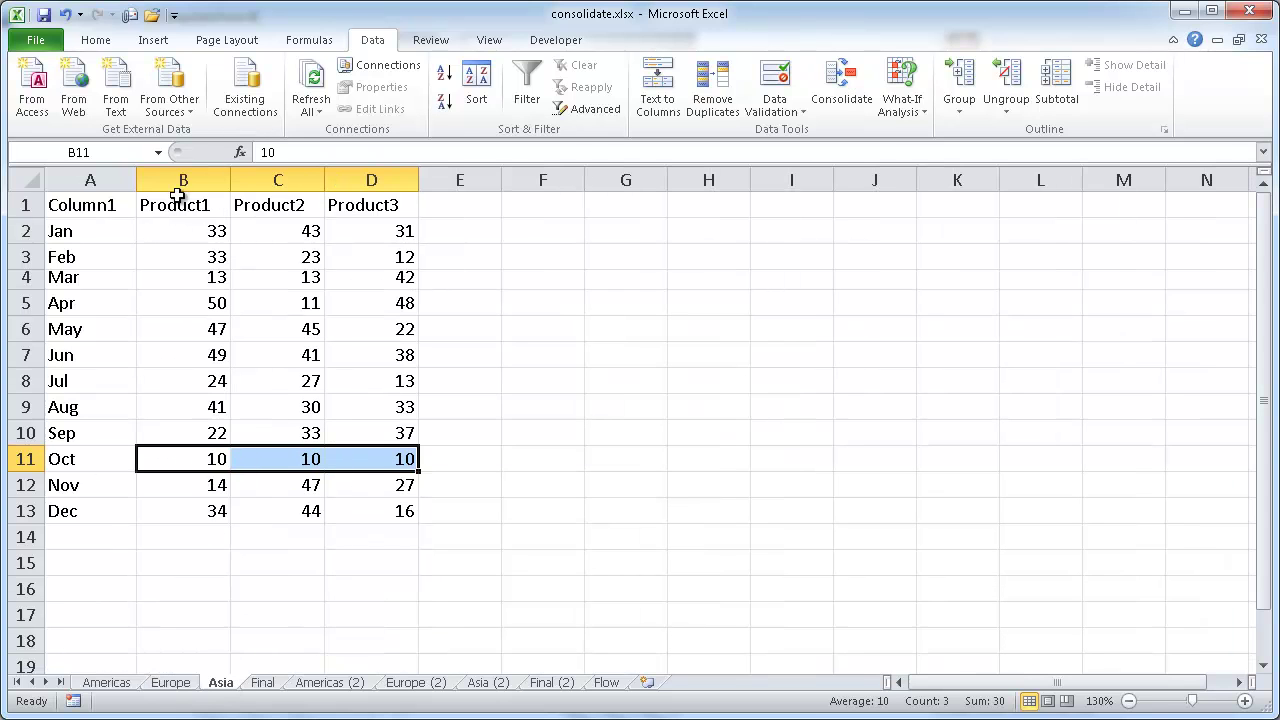
pyautogui.click(266, 688)
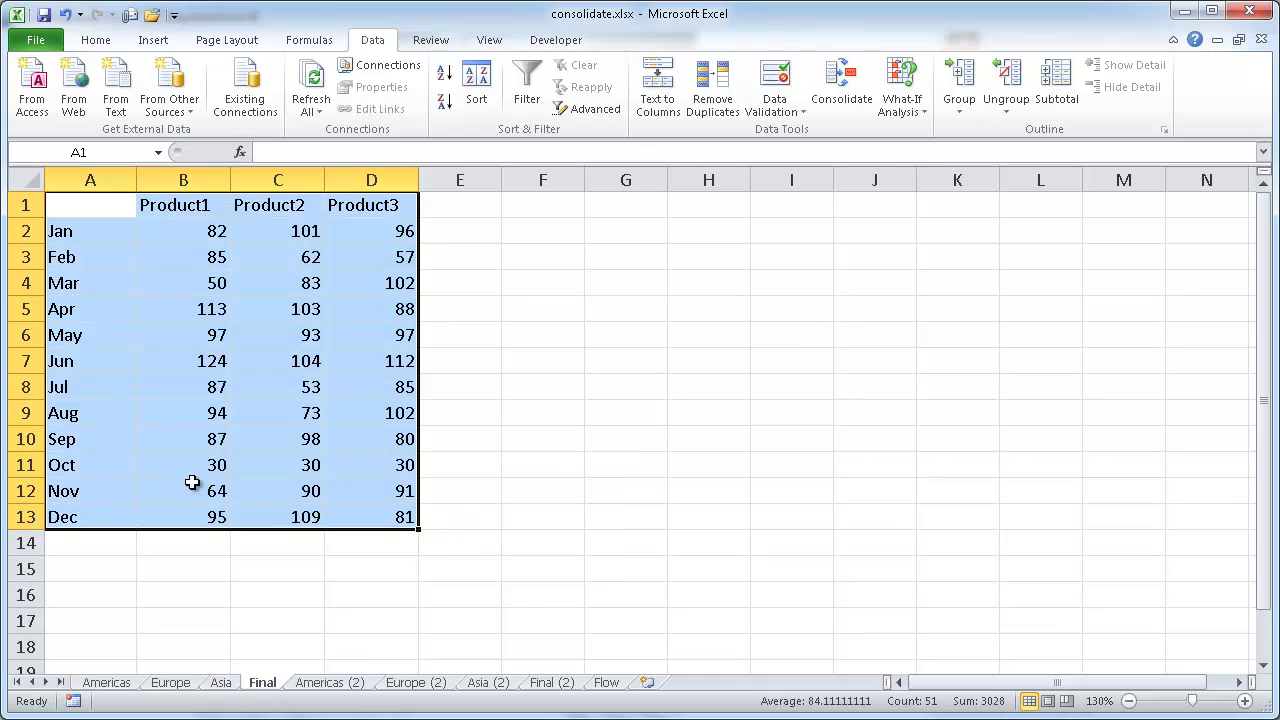
pyautogui.moveTo(190, 470); pyautogui.dragTo(372, 466)
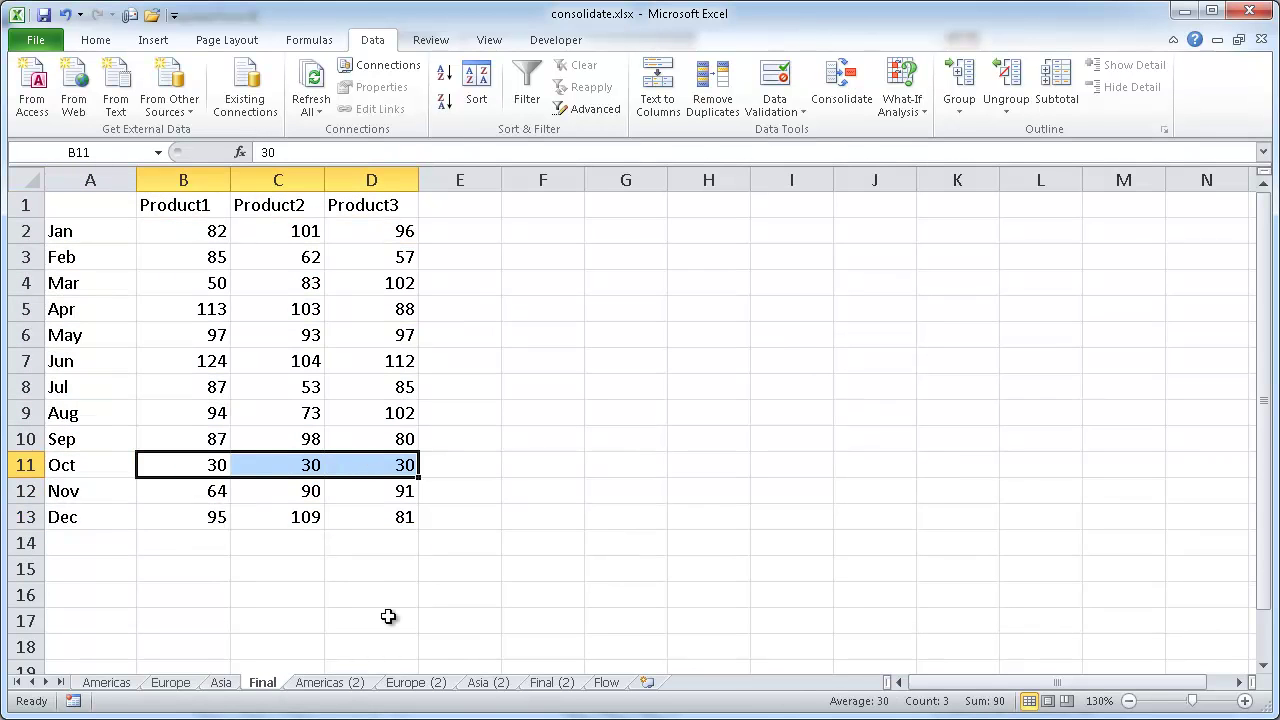
# - Inspect the contents of the October, January, February and March cells in the Final sheet's Product1 column
pyautogui.hotkey('shift', 'Left')
pyautogui.hotkey('shift', 'Left')
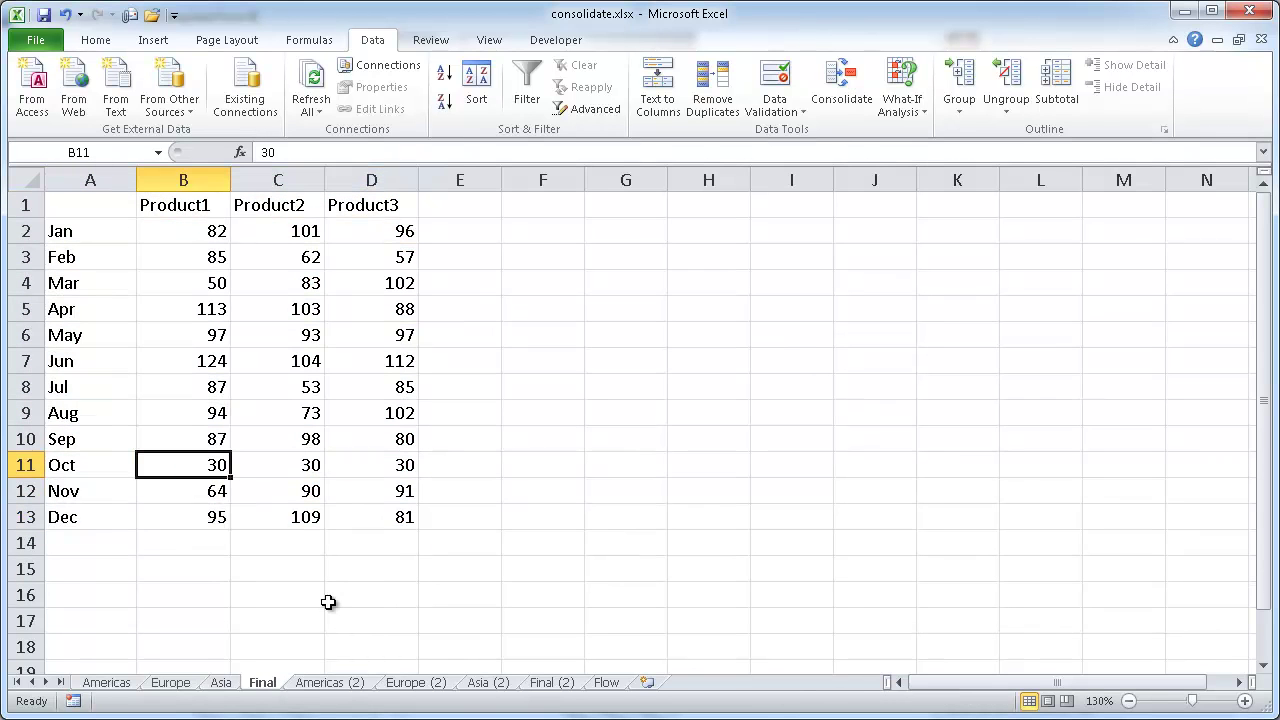
pyautogui.click(180, 229)
pyautogui.click(171, 252)
pyautogui.click(169, 286)
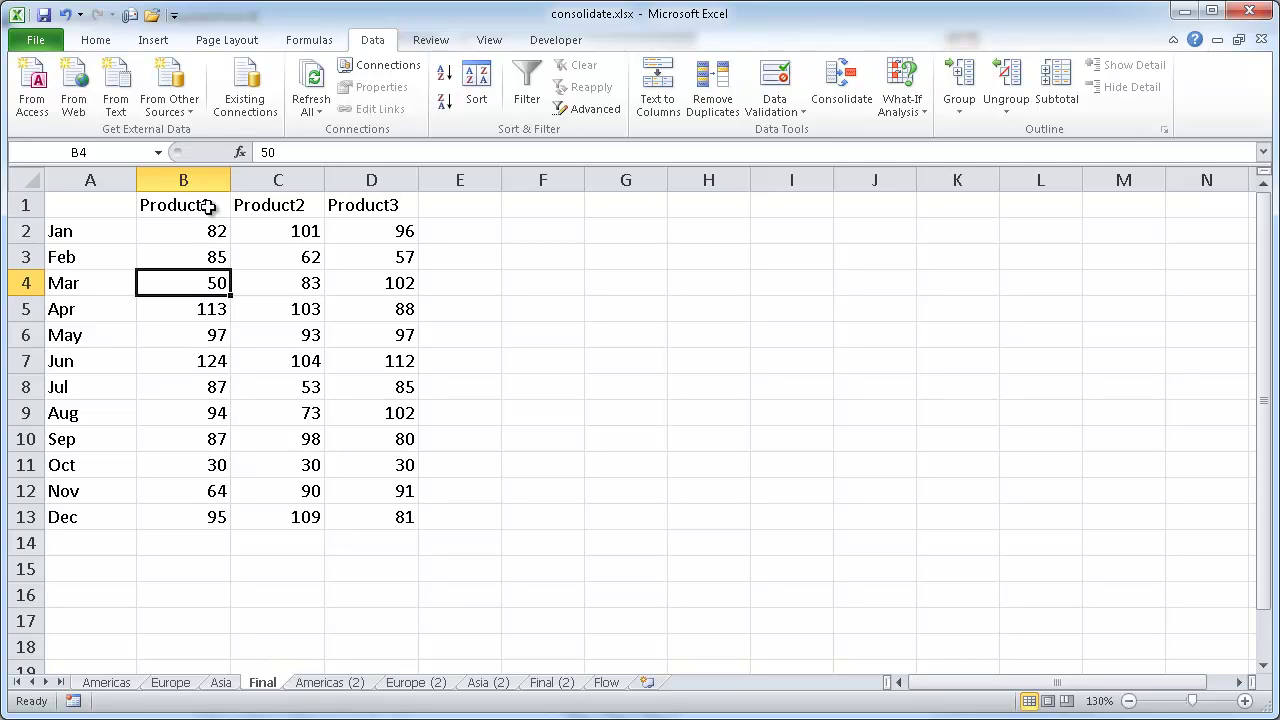
# - Check the February, March and April Product1 cells on the Final sheet and clear the consolidated table in A1:D13
pyautogui.click(198, 258)
pyautogui.click(193, 287)
pyautogui.click(188, 310)
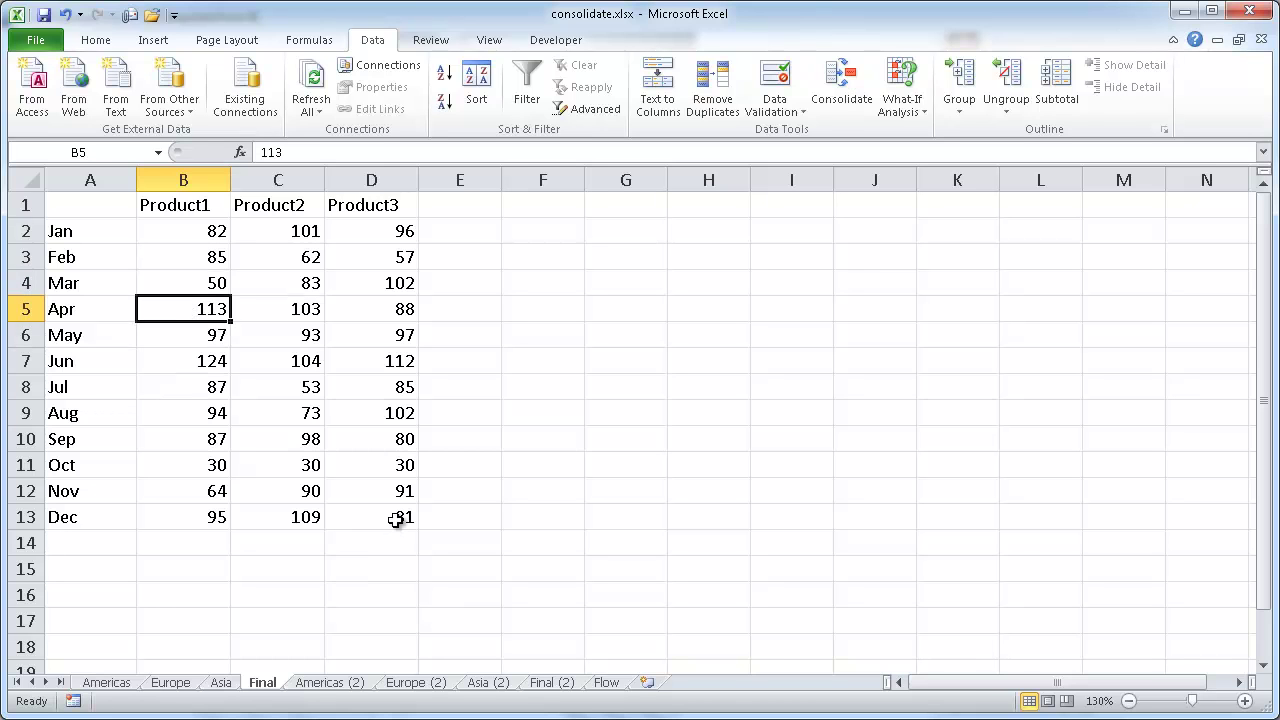
pyautogui.moveTo(396, 519); pyautogui.dragTo(120, 209)
pyautogui.press('Delete')
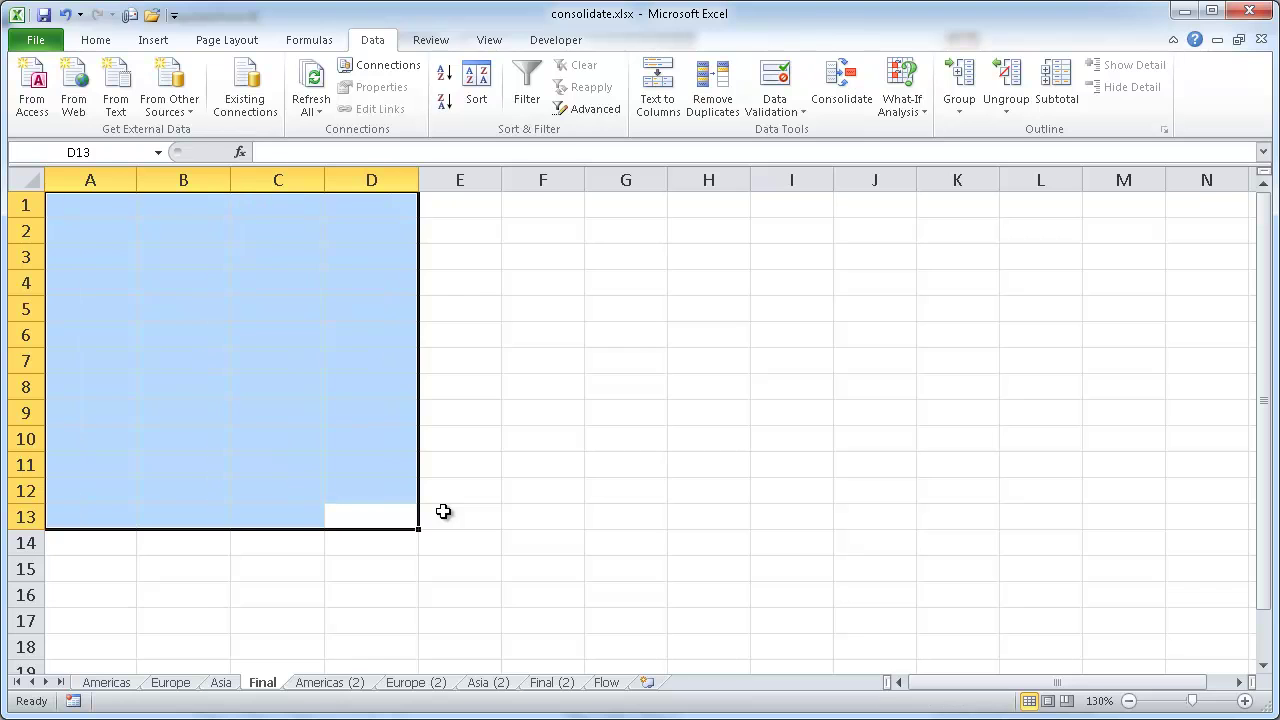
# - Review the source tables on the Americas, Europe and Asia sheets against the emptied Final sheet
pyautogui.click(100, 686)
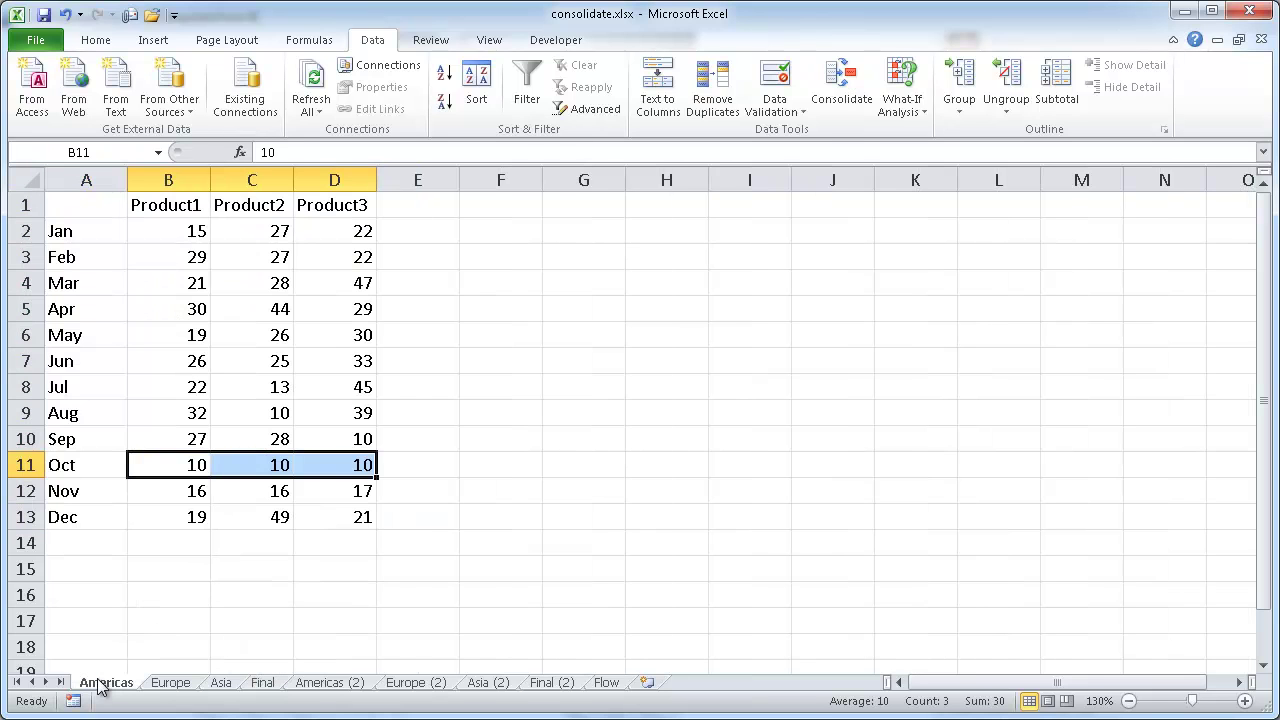
pyautogui.click(166, 684)
pyautogui.click(221, 684)
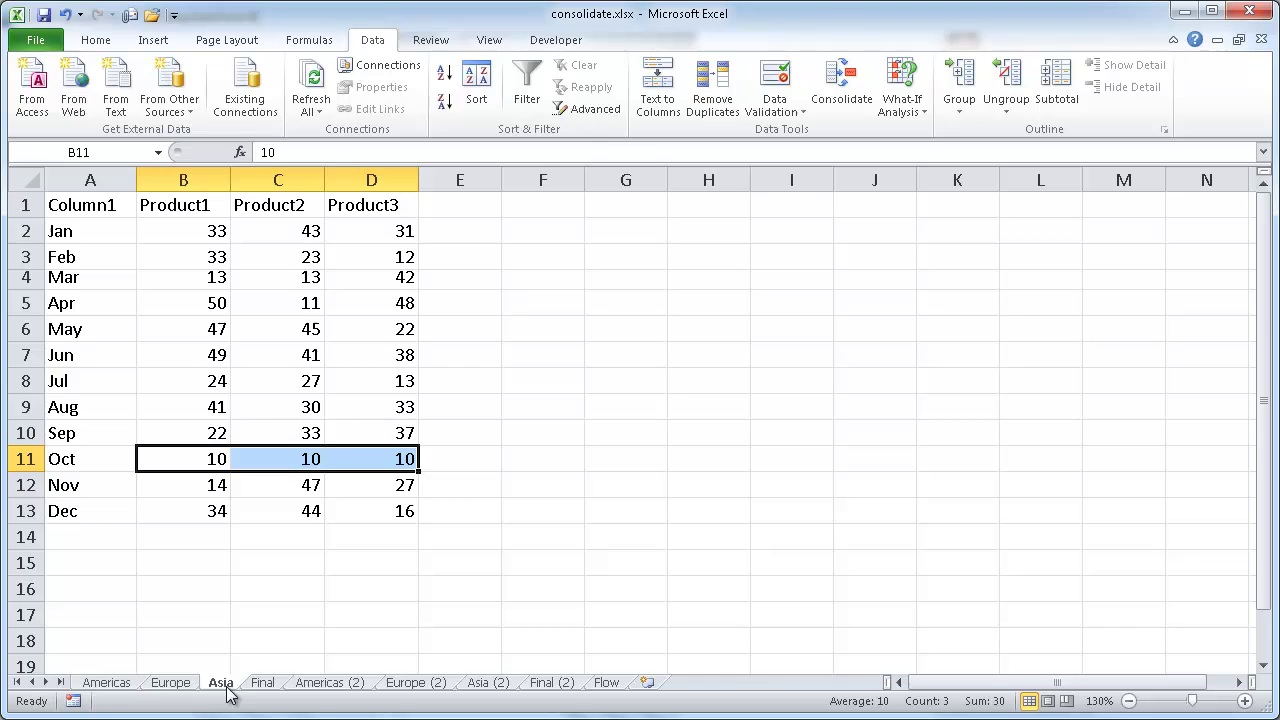
pyautogui.click(259, 684)
pyautogui.click(110, 683)
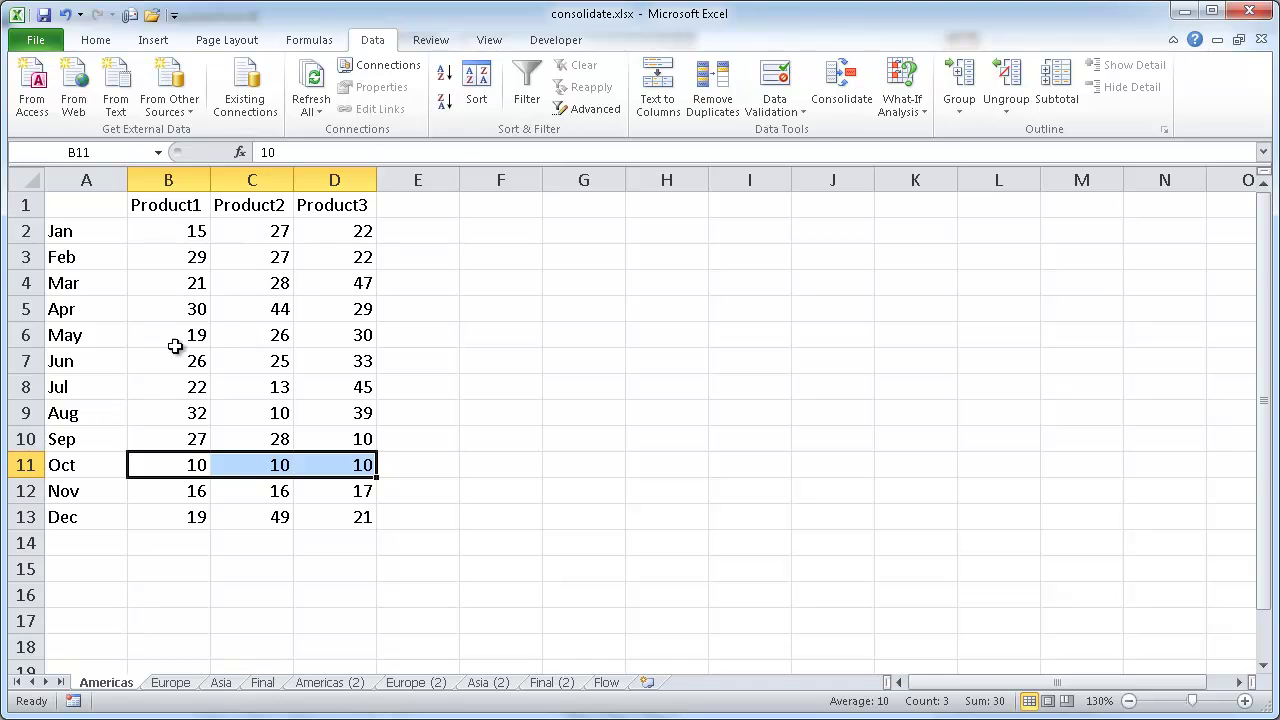
pyautogui.click(262, 684)
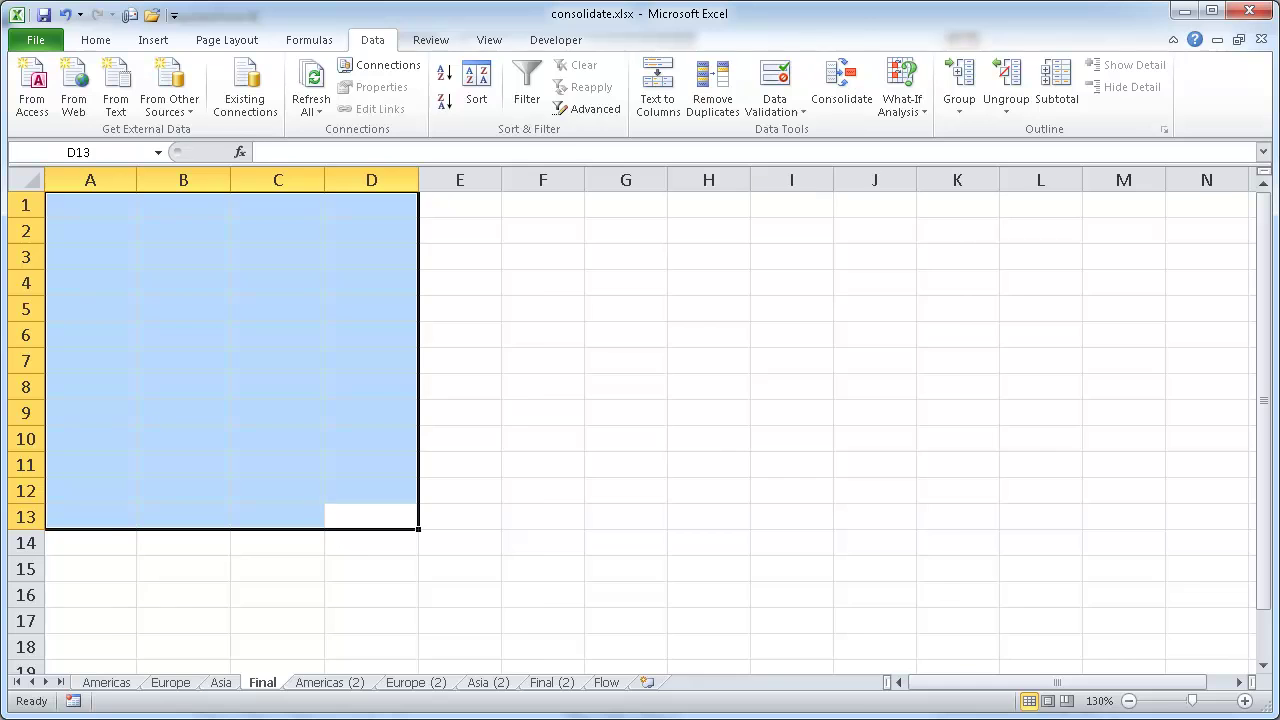
pyautogui.click(108, 683)
pyautogui.click(170, 682)
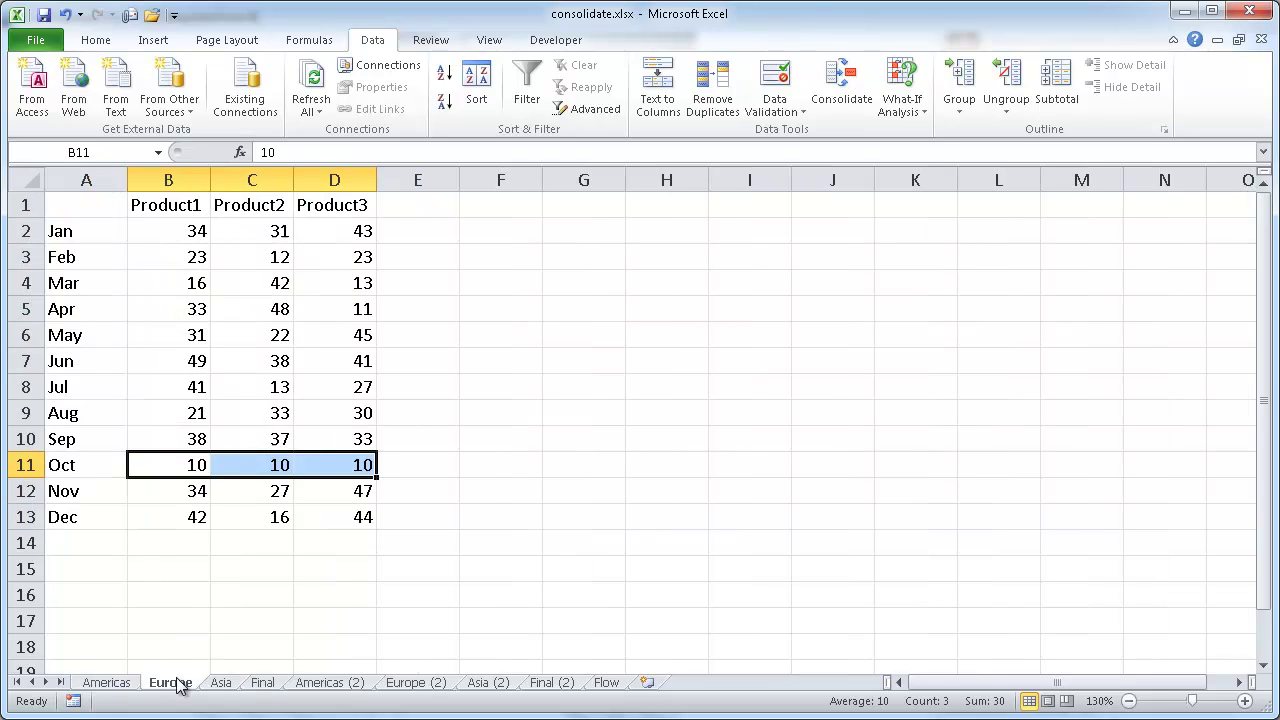
pyautogui.click(233, 683)
pyautogui.click(258, 685)
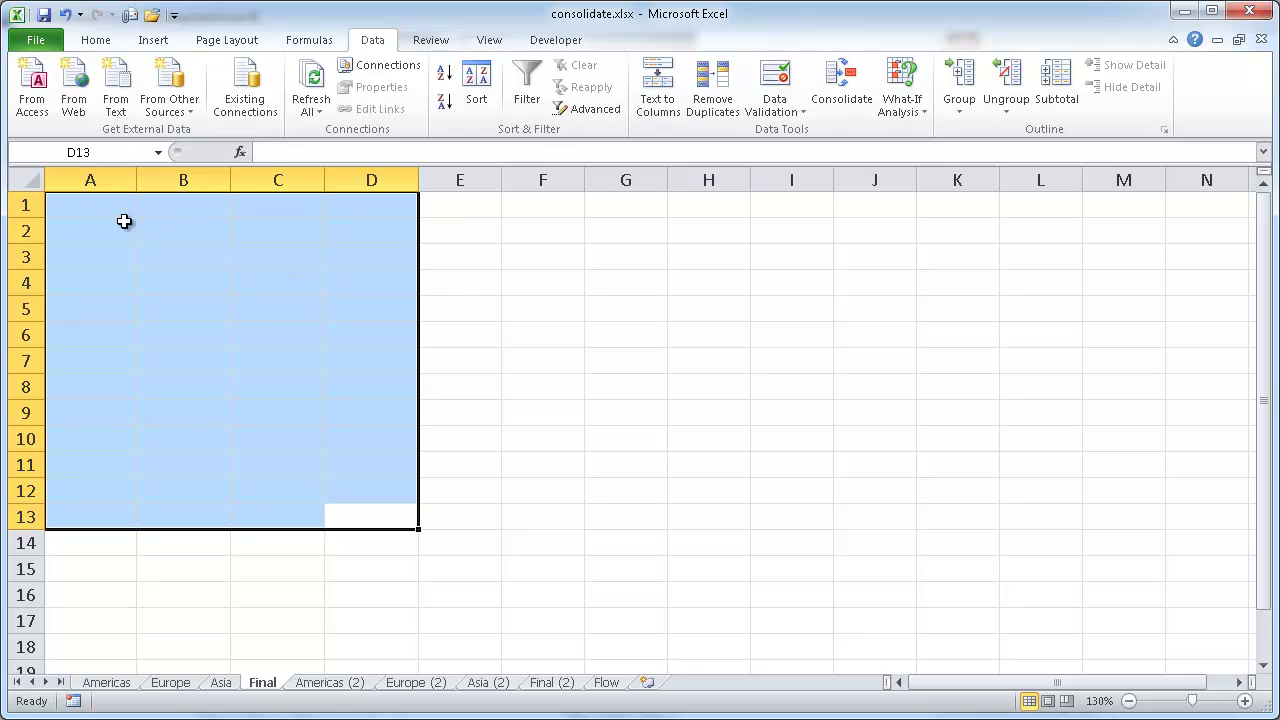
# - Consolidate the listed Americas, Asia and Europe ranges into the Final sheet from A1 with Create links to source data turned on
pyautogui.click(86, 206)
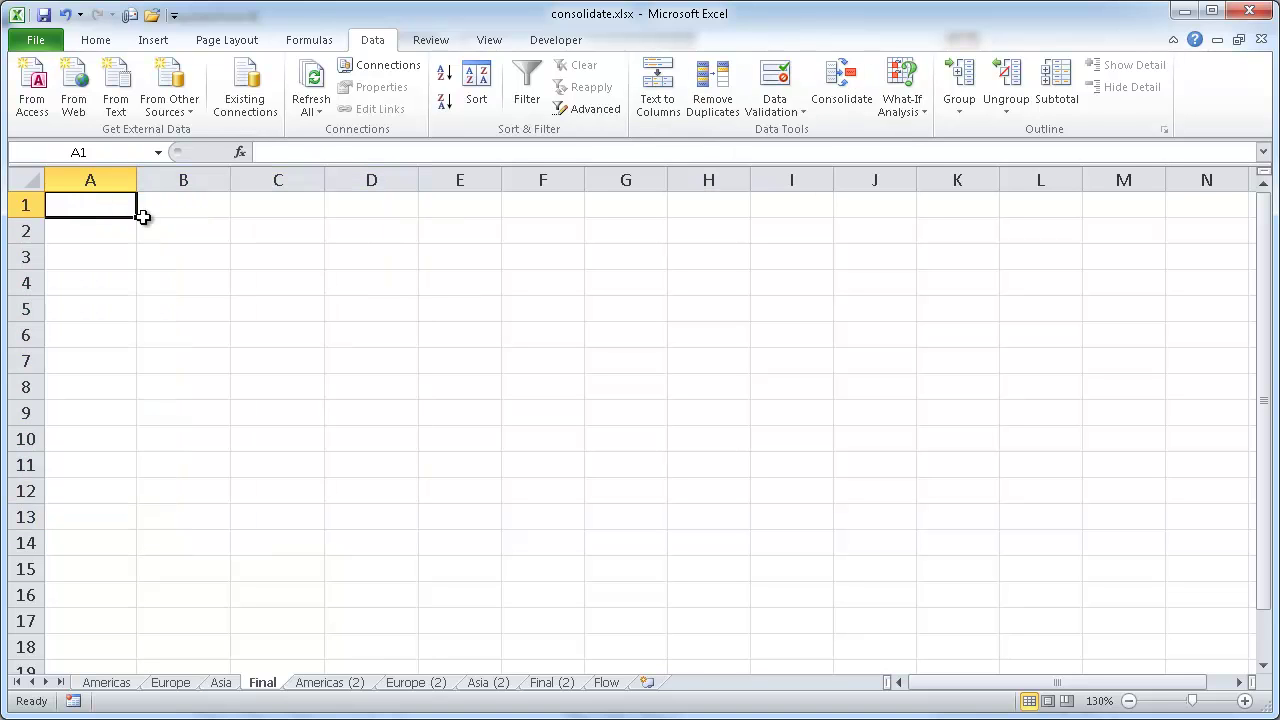
pyautogui.click(838, 98)
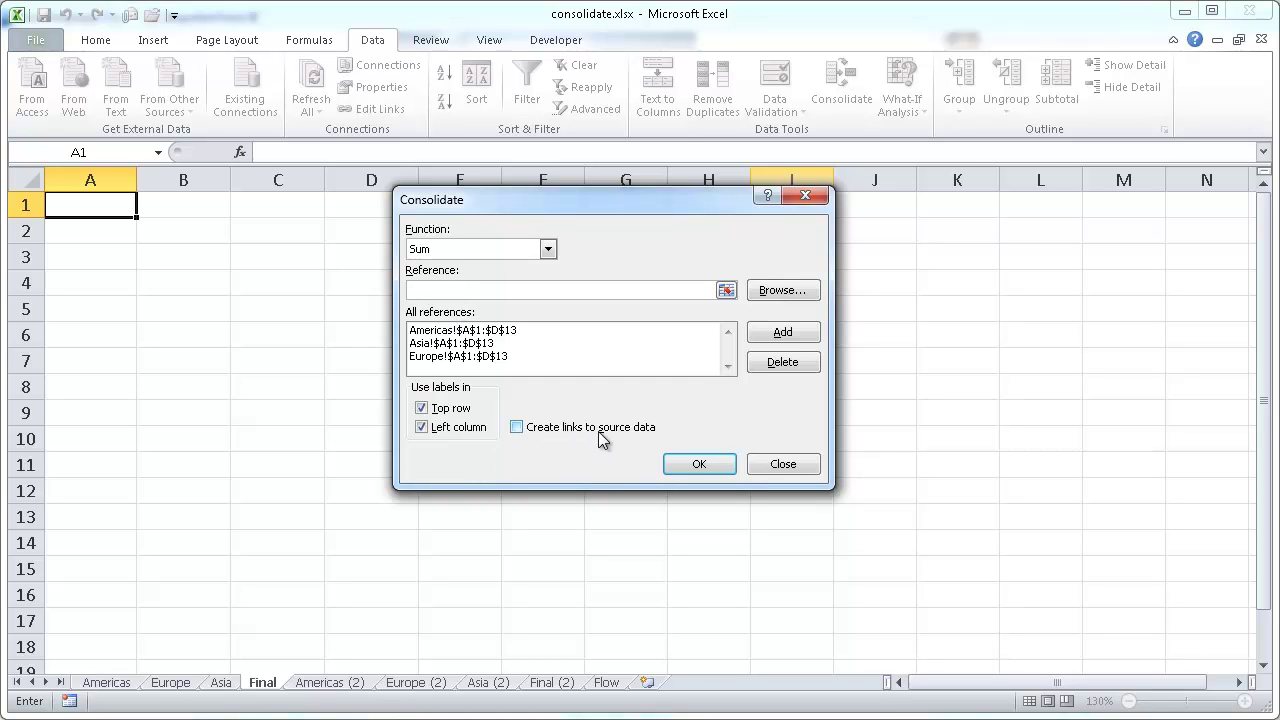
pyautogui.click(516, 428)
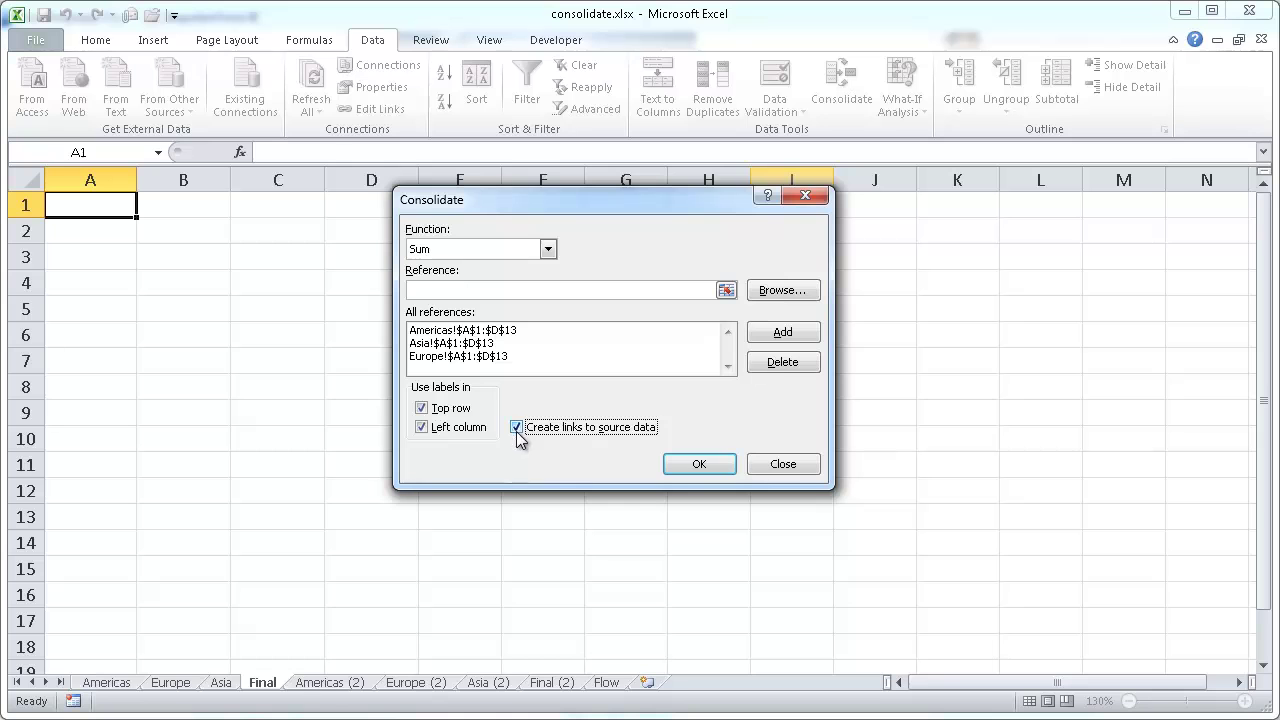
pyautogui.click(699, 464)
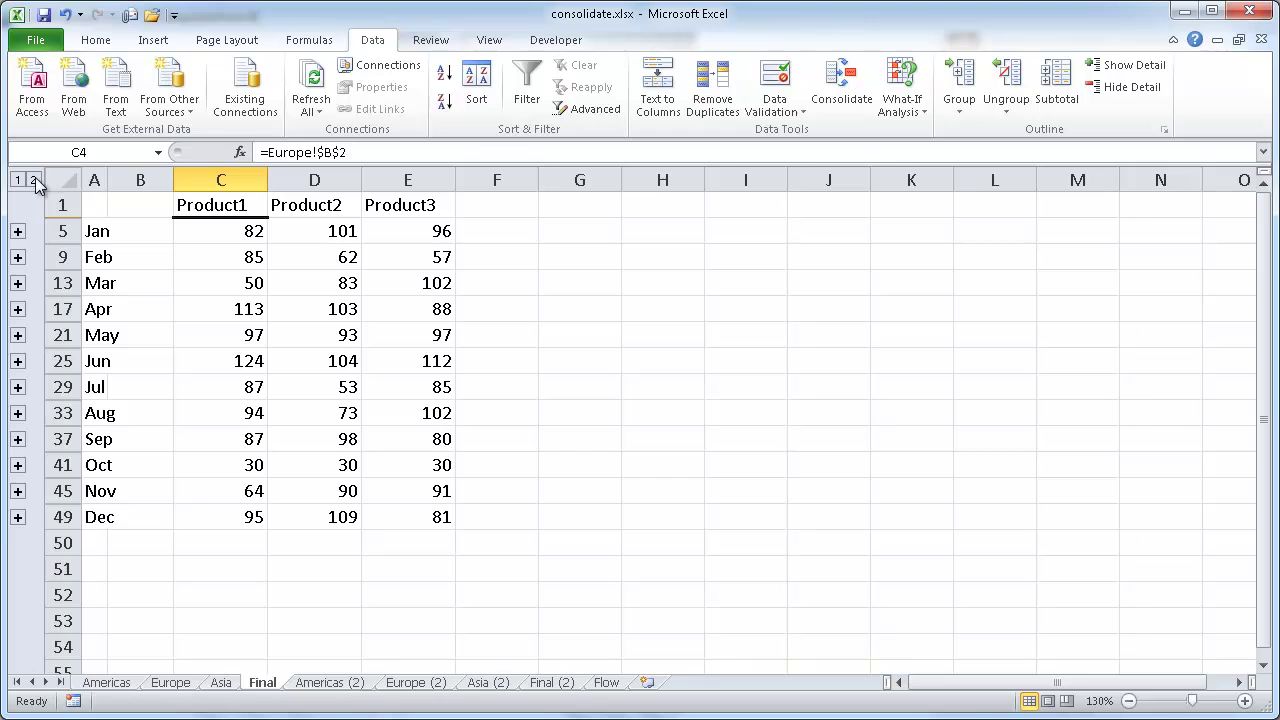
# - Expand and collapse the January group on the Final sheet, and show the detail rows of all months
pyautogui.click(17, 231)
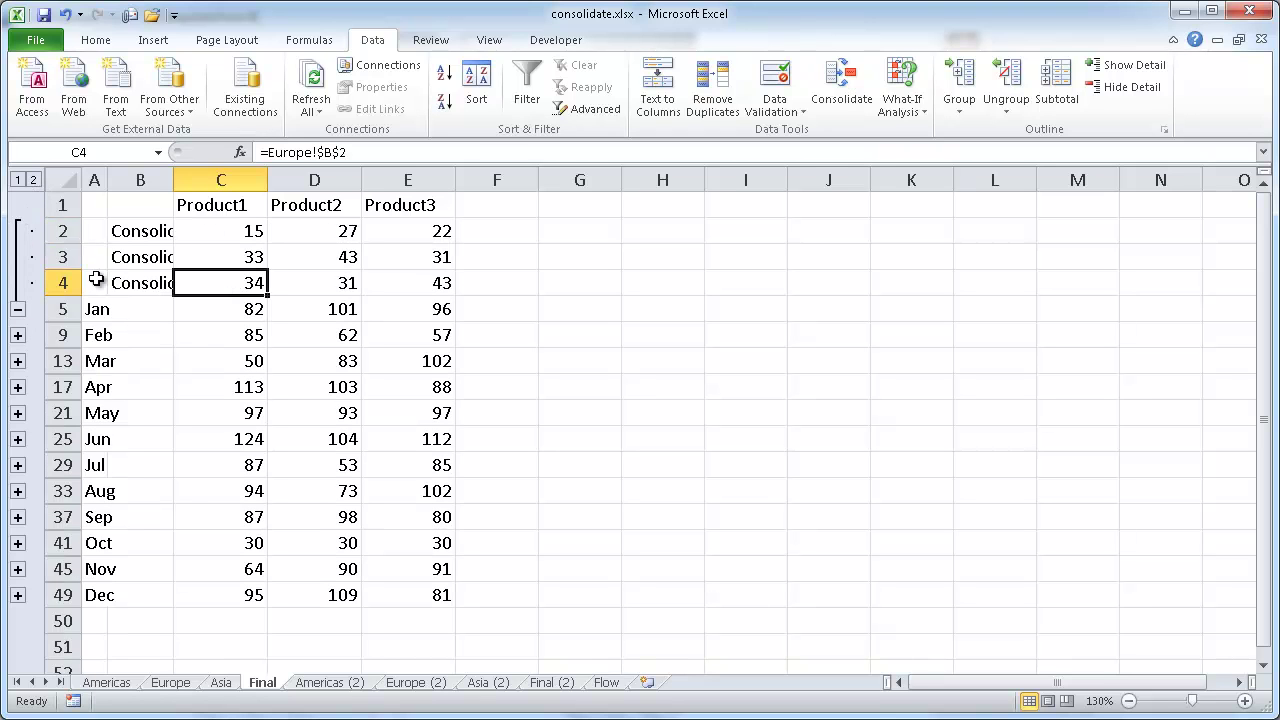
pyautogui.click(17, 309)
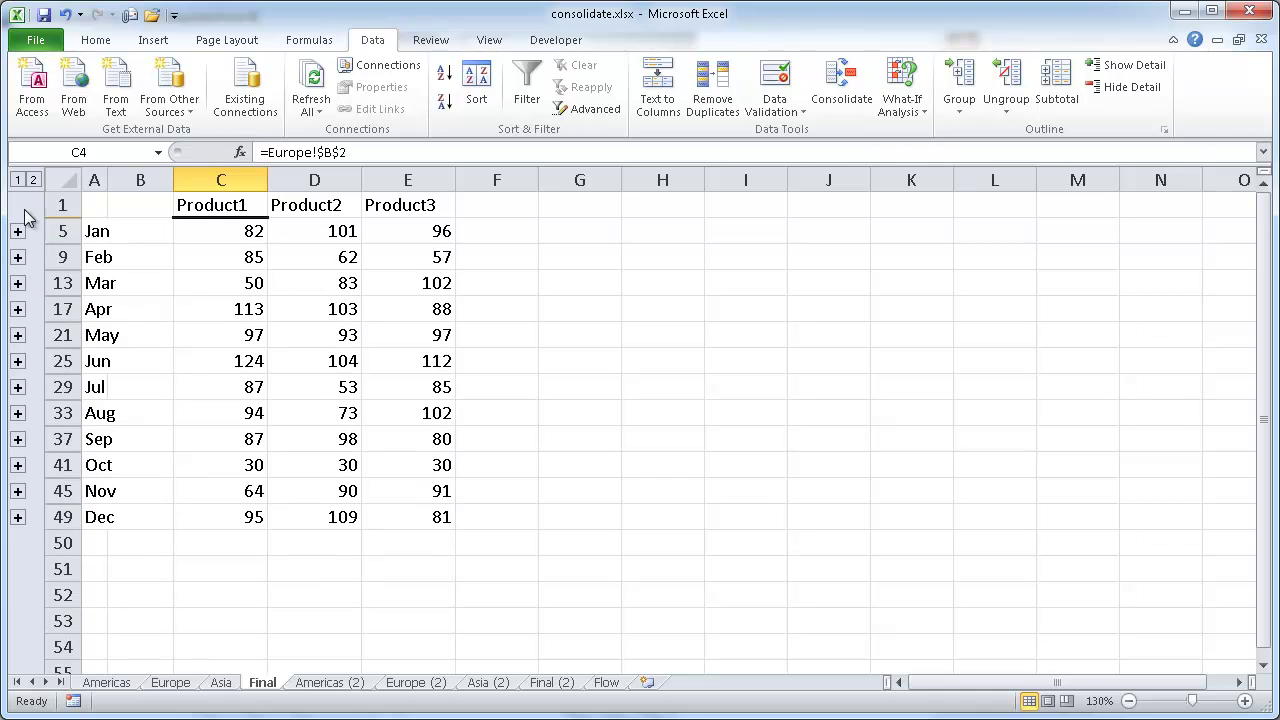
pyautogui.click(33, 180)
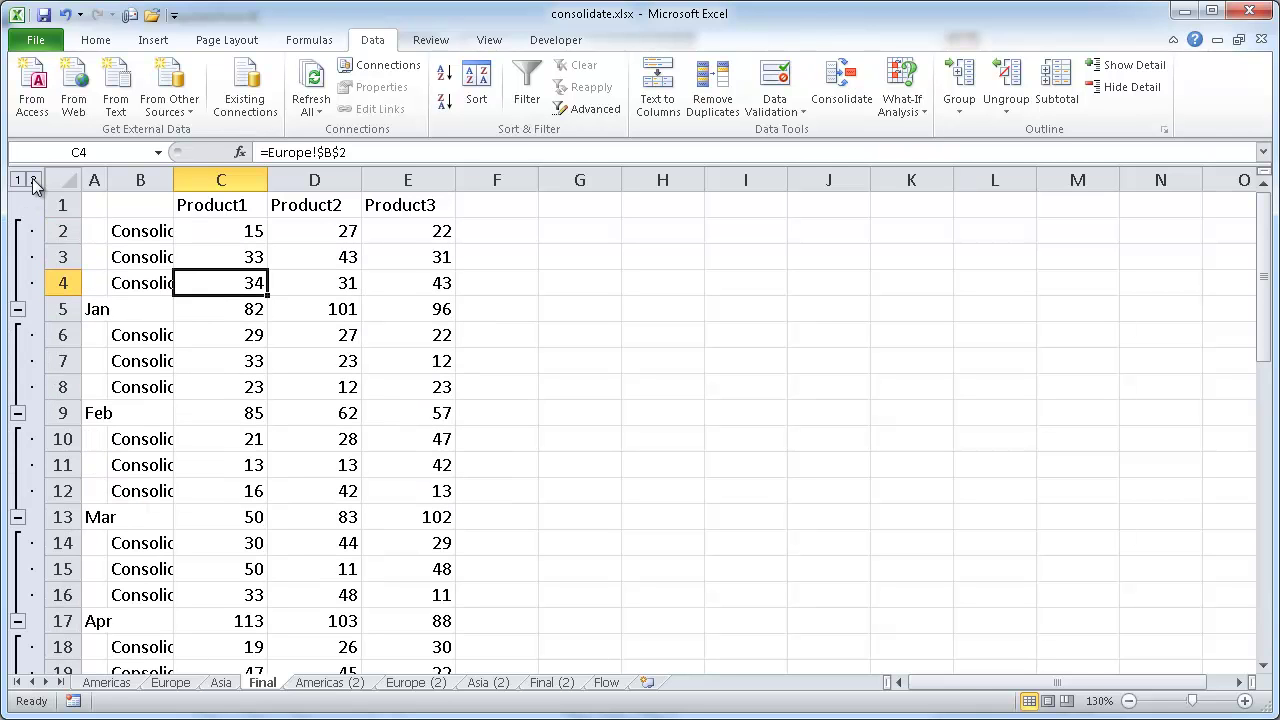
# - Inspect the January detail rows on the Final sheet: the labels in B2:B4 and the linked formulas in C2:C4
pyautogui.click(133, 233)
pyautogui.click(136, 260)
pyautogui.click(137, 285)
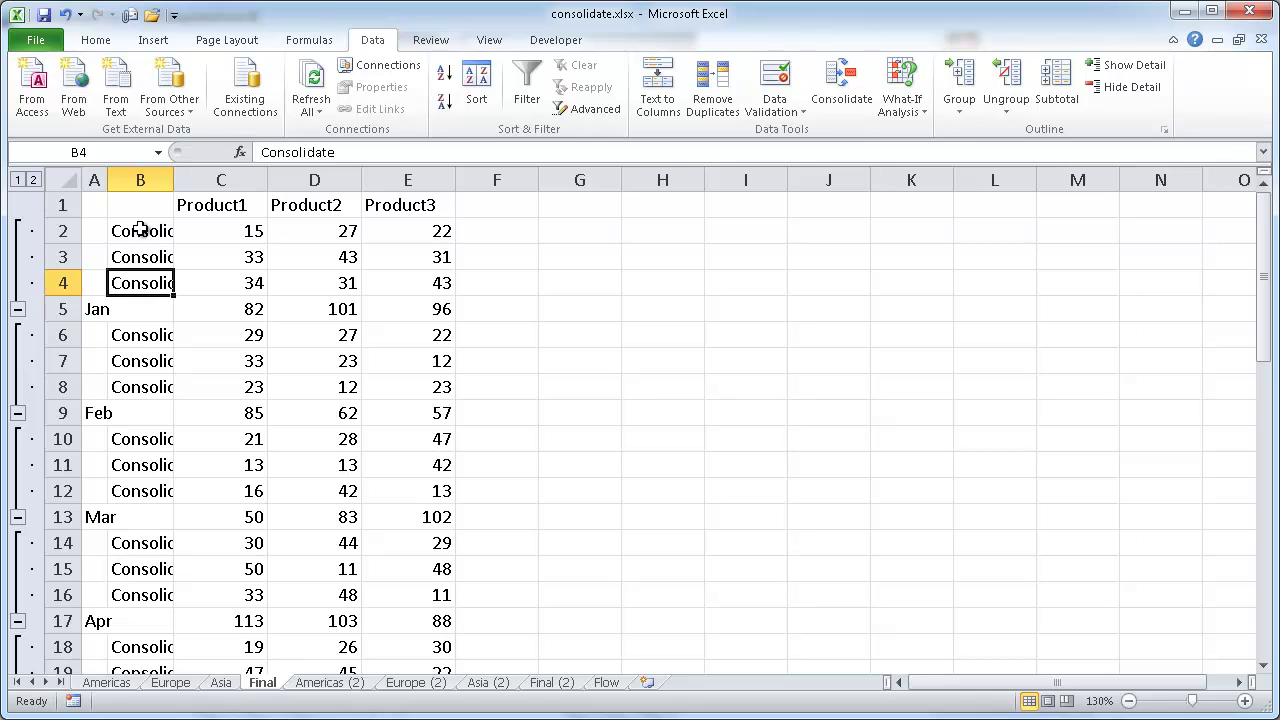
pyautogui.click(219, 230)
pyautogui.click(212, 263)
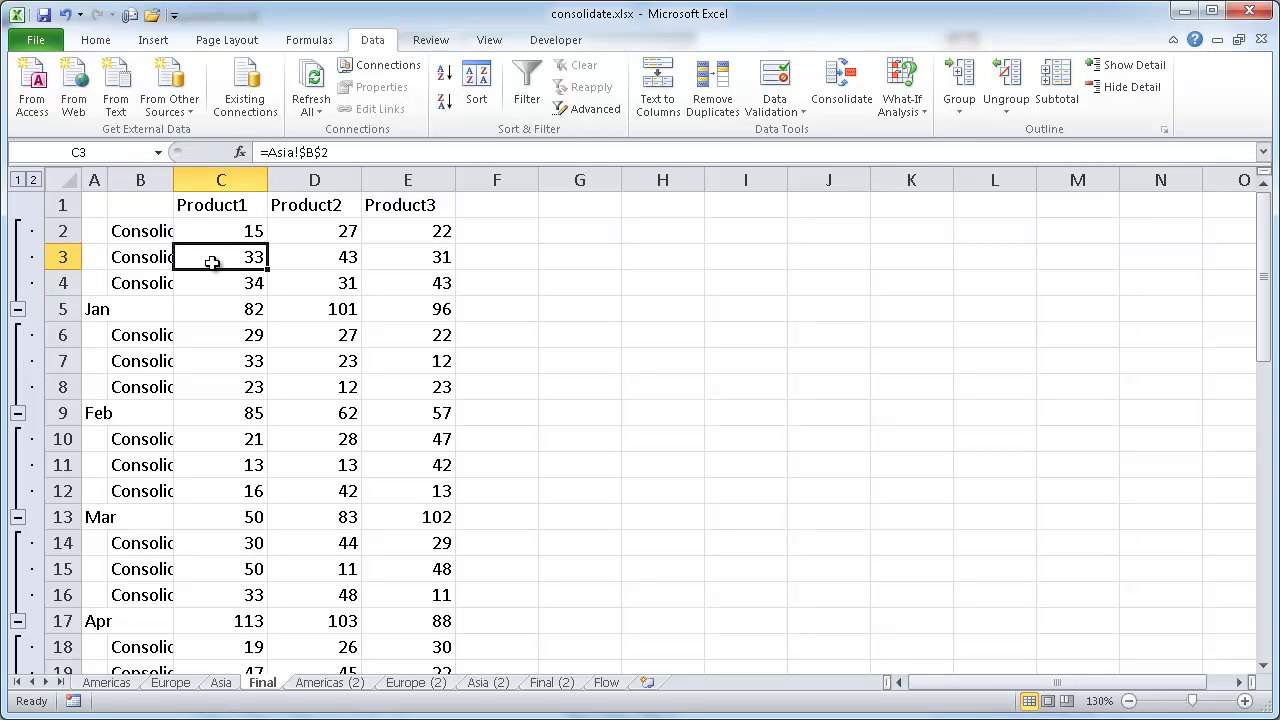
pyautogui.click(212, 288)
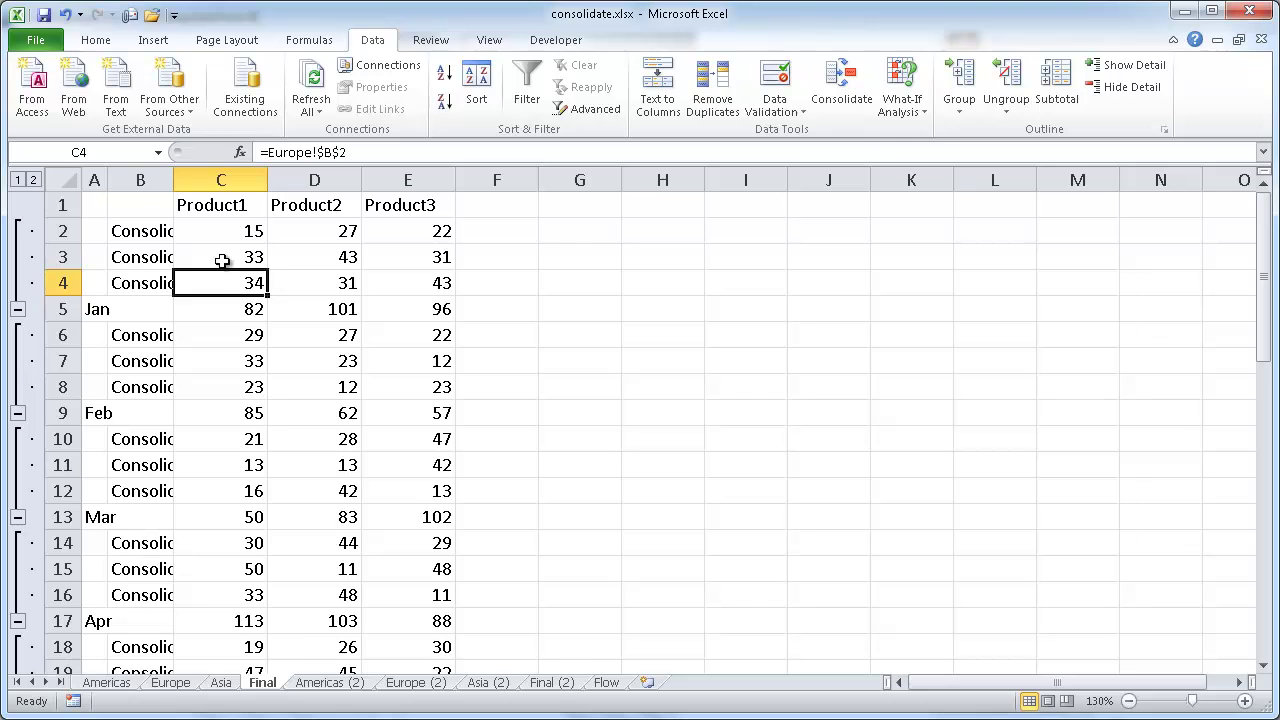
# - Compare the January Product1 values on the Americas, Europe and Asia sheets with the linked cells and sum formula on the Final sheet
pyautogui.click(106, 682)
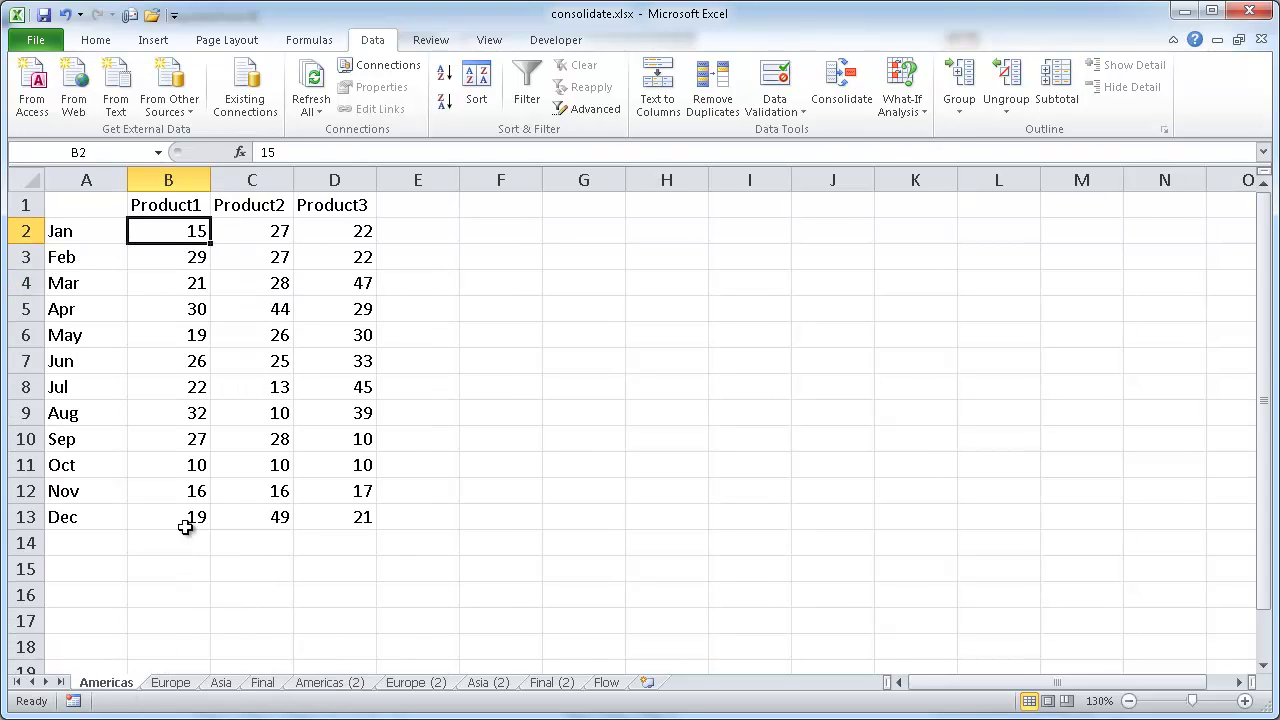
pyautogui.click(186, 678)
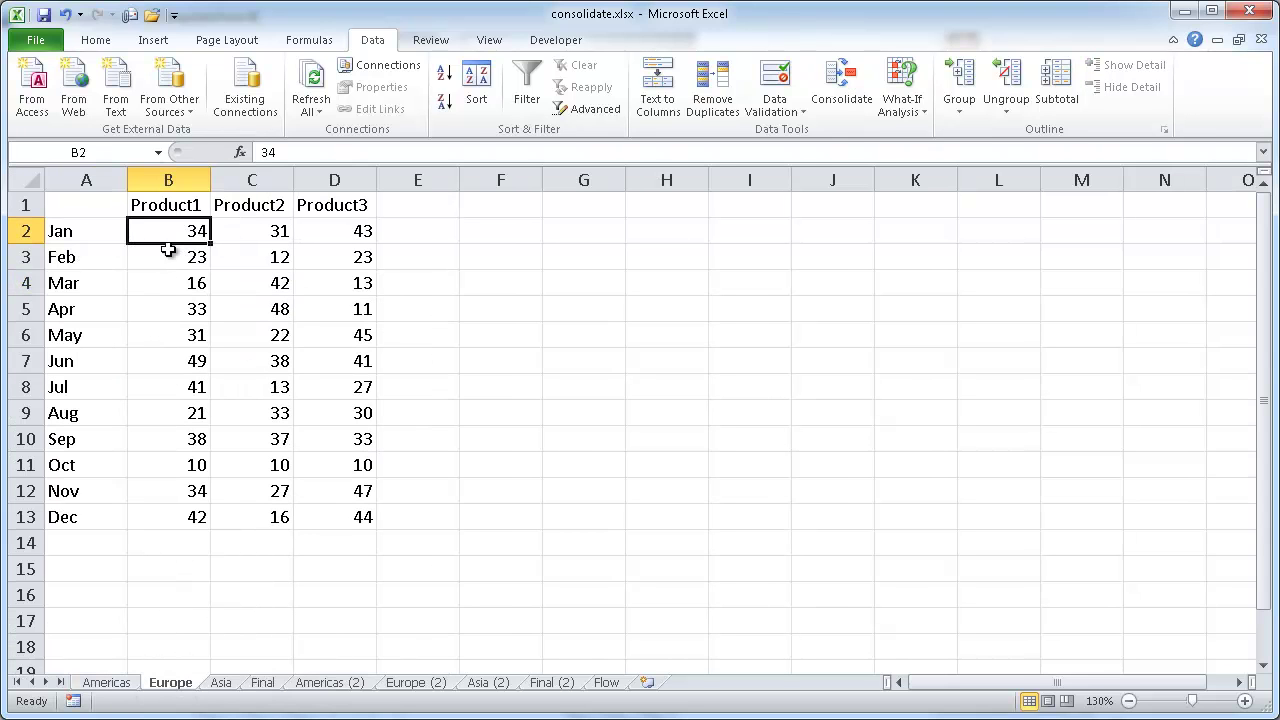
pyautogui.click(221, 682)
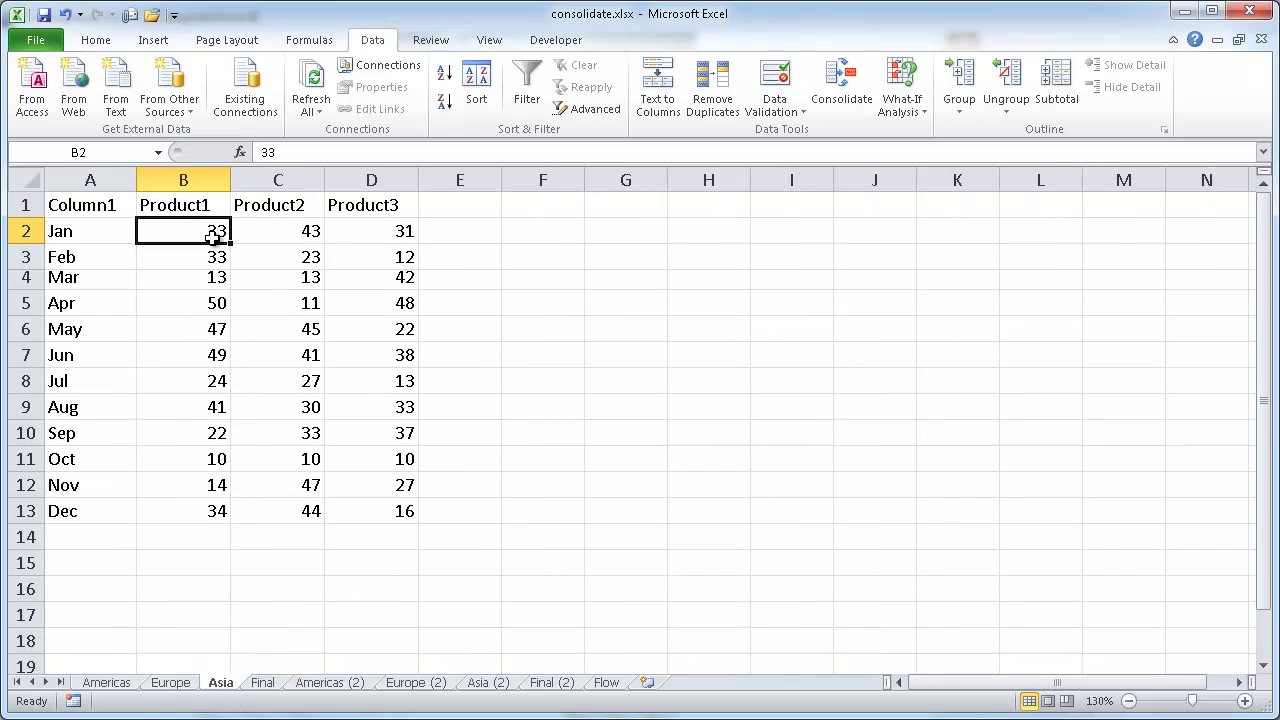
pyautogui.click(262, 682)
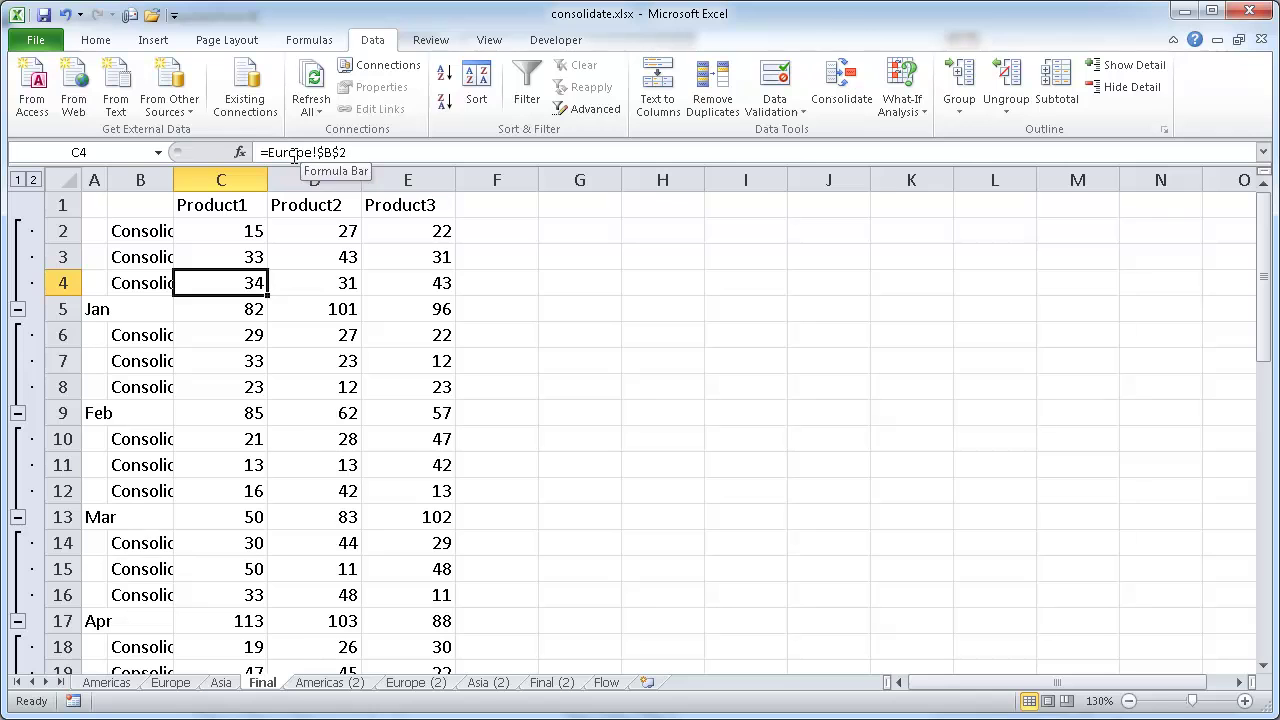
pyautogui.click(222, 255)
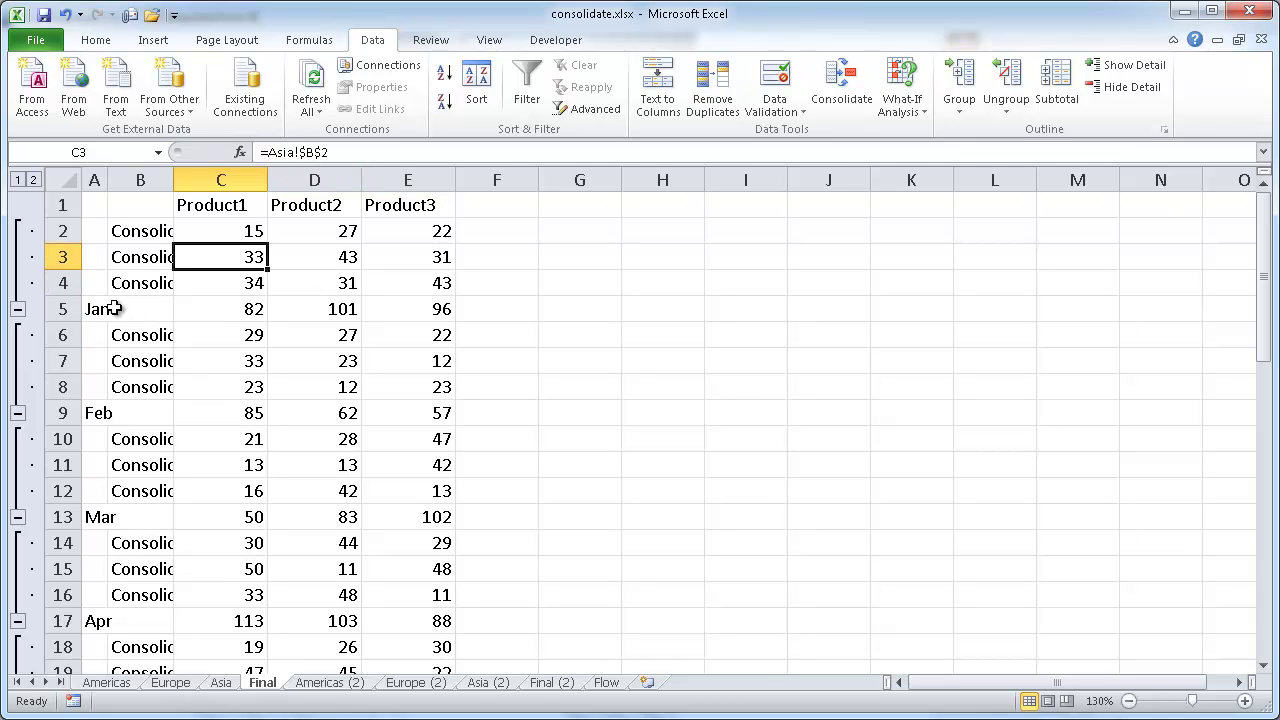
pyautogui.click(245, 312)
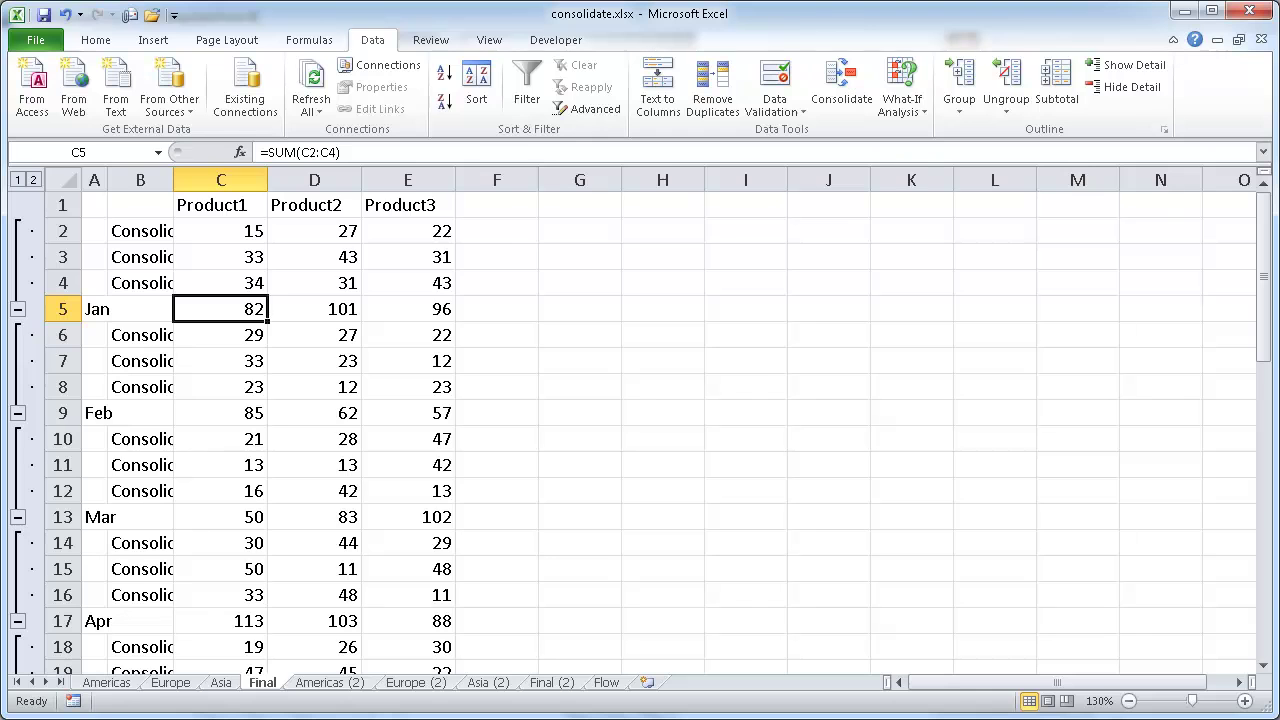
# - Set the January Product1 value in B2 of the Americas sheet to 0 and check the Final sheet
pyautogui.click(118, 684)
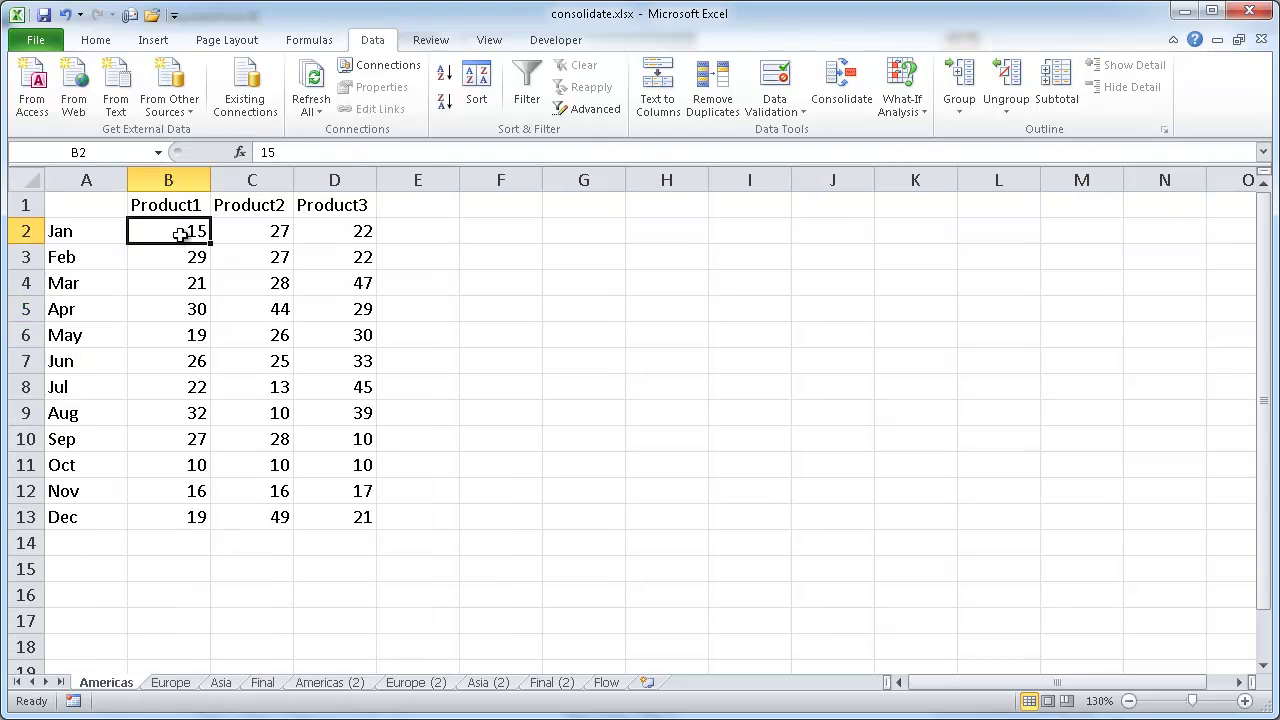
pyautogui.doubleClick(265, 152)
pyautogui.write('0')
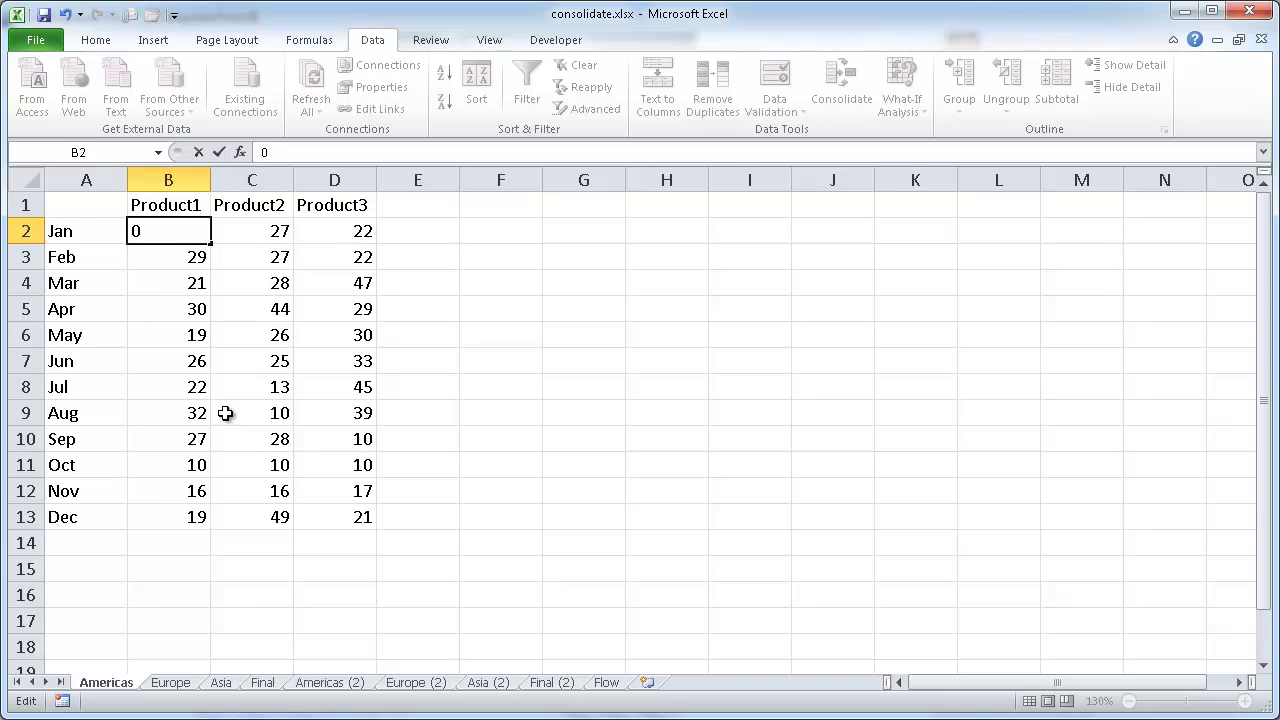
pyautogui.click(262, 684)
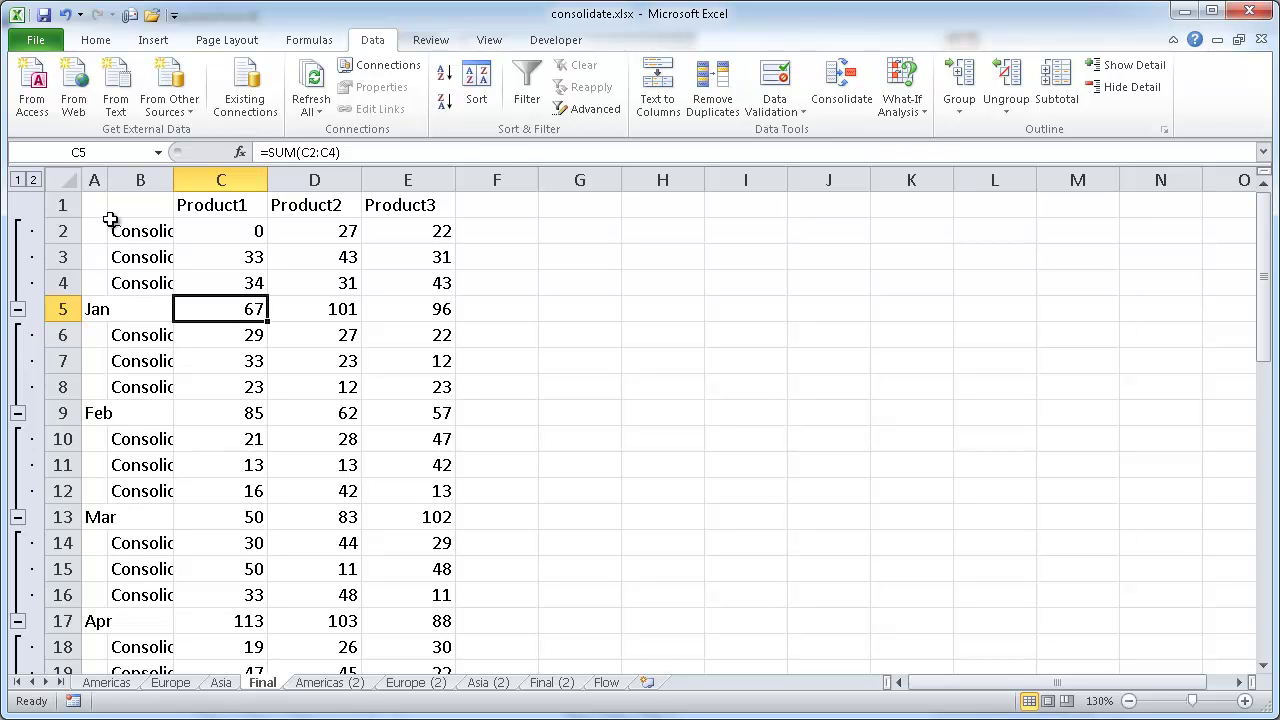
# - Look through the Americas, Europe, Asia and Final sheets once more to review their layout
pyautogui.click(108, 686)
pyautogui.click(178, 688)
pyautogui.click(222, 688)
pyautogui.click(260, 690)
# - Examine which product columns the Americas (2), Europe (2) and Asia (2) sheets contain and in which order
pyautogui.click(330, 683)
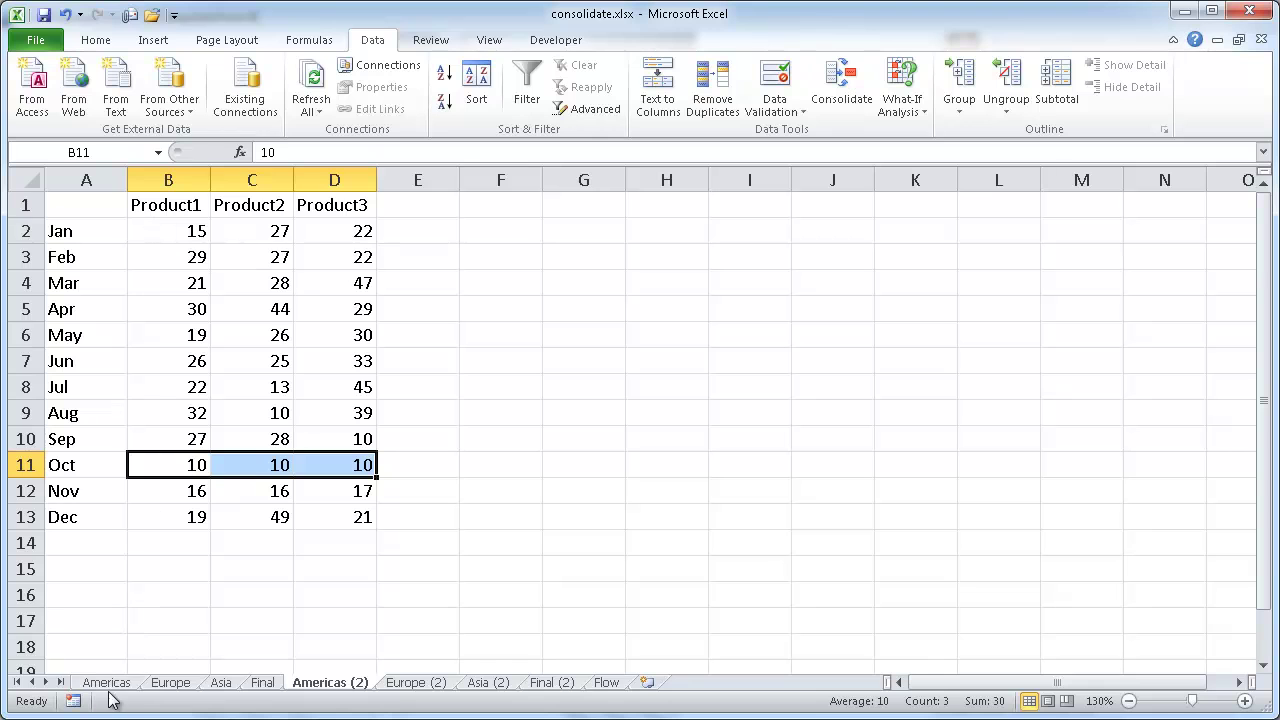
pyautogui.click(416, 686)
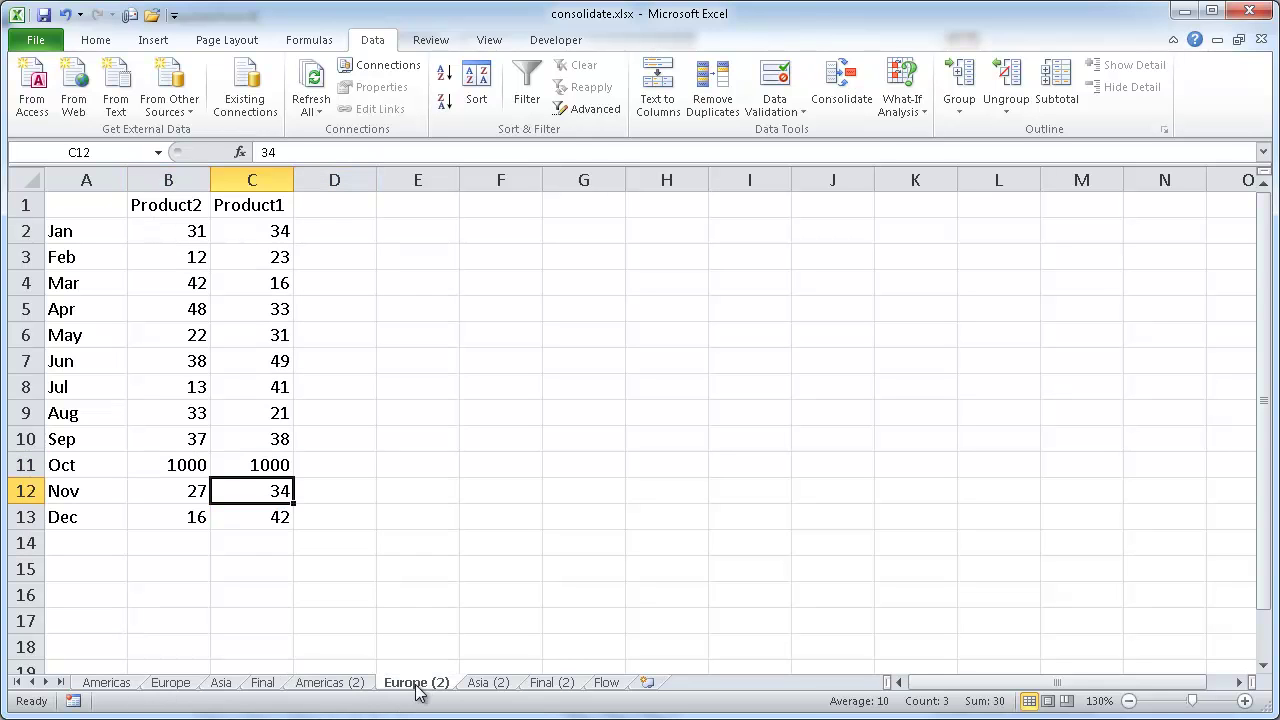
pyautogui.click(152, 208)
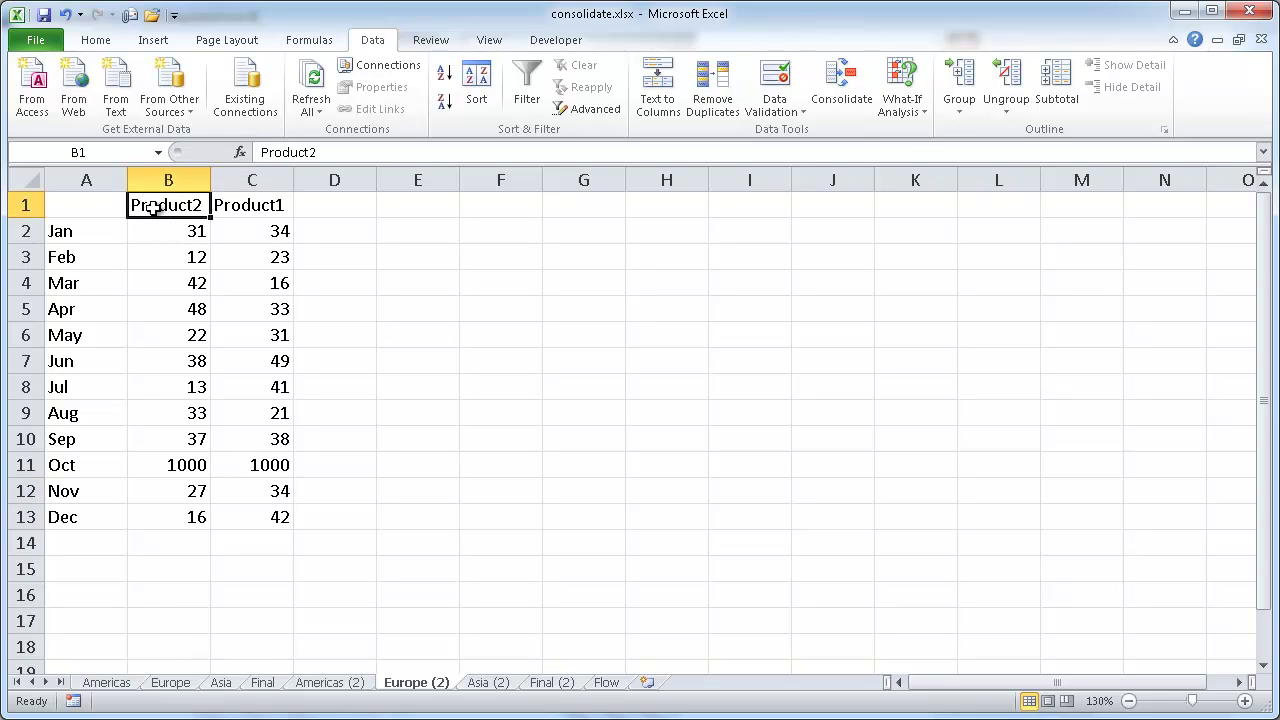
pyautogui.click(247, 203)
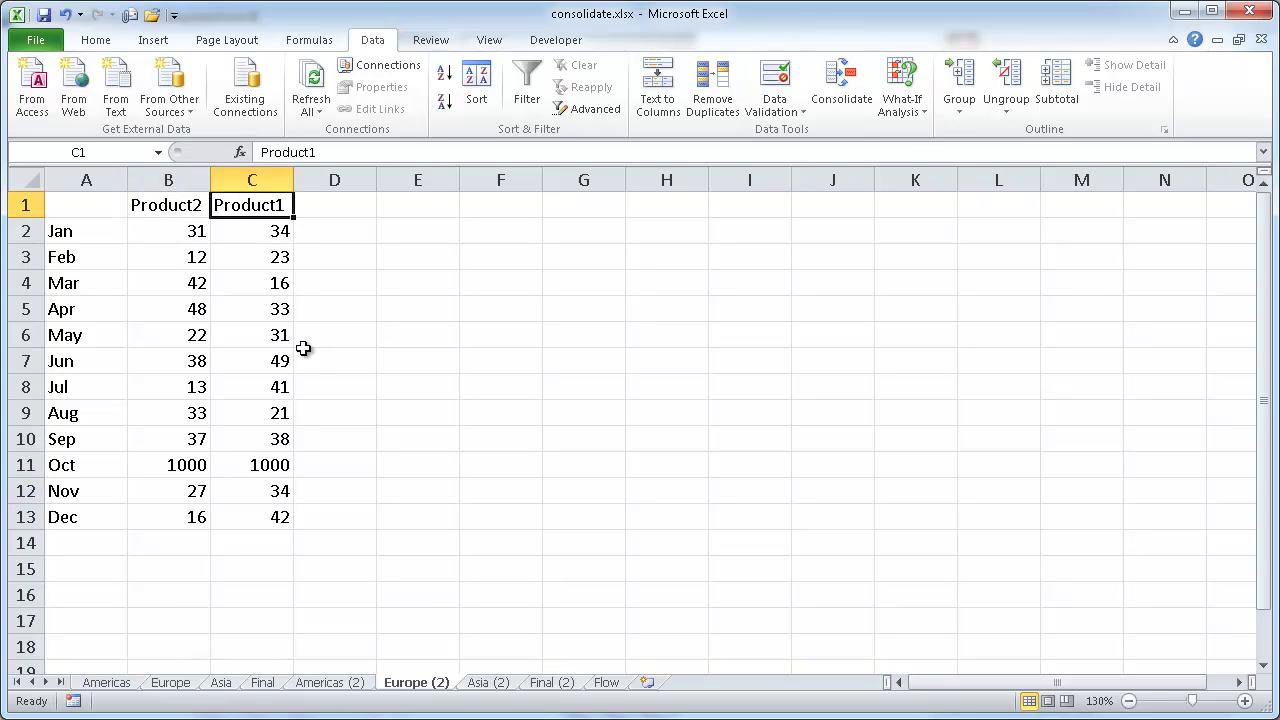
pyautogui.click(490, 683)
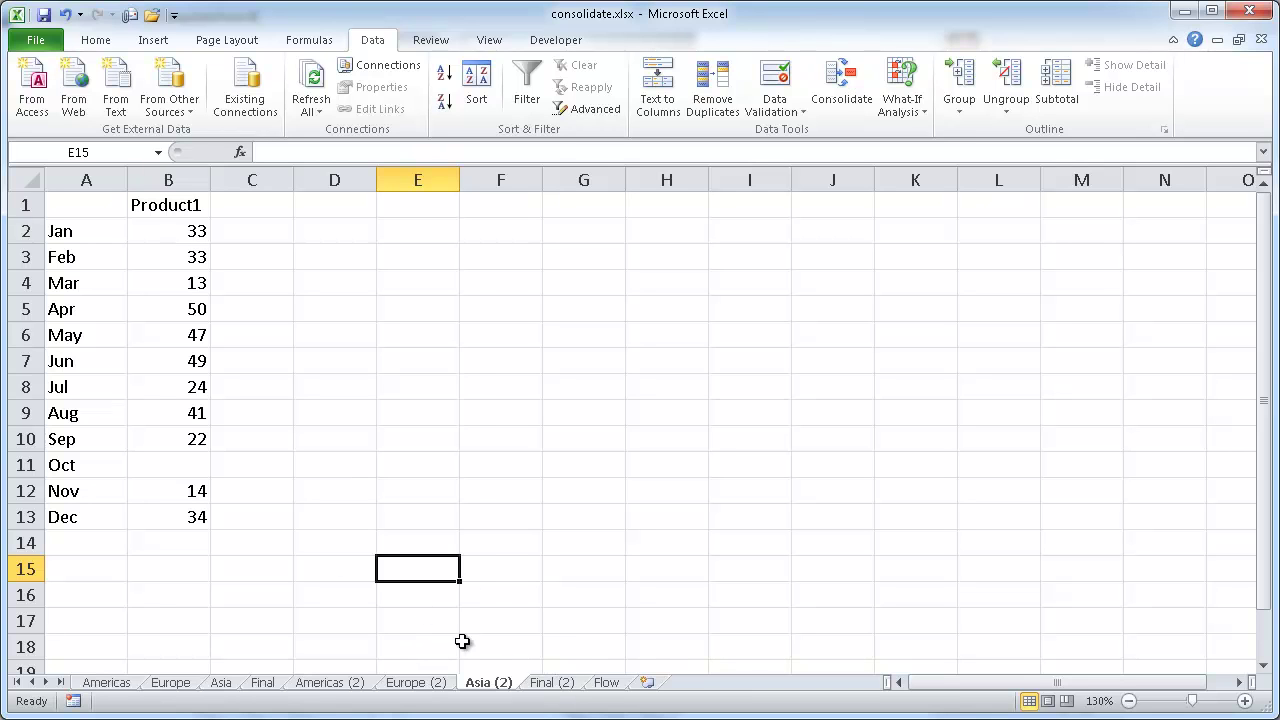
# - Start a Consolidate at cell A1 of the Final (2) sheet and remove all the old source references
pyautogui.click(553, 684)
pyautogui.click(91, 204)
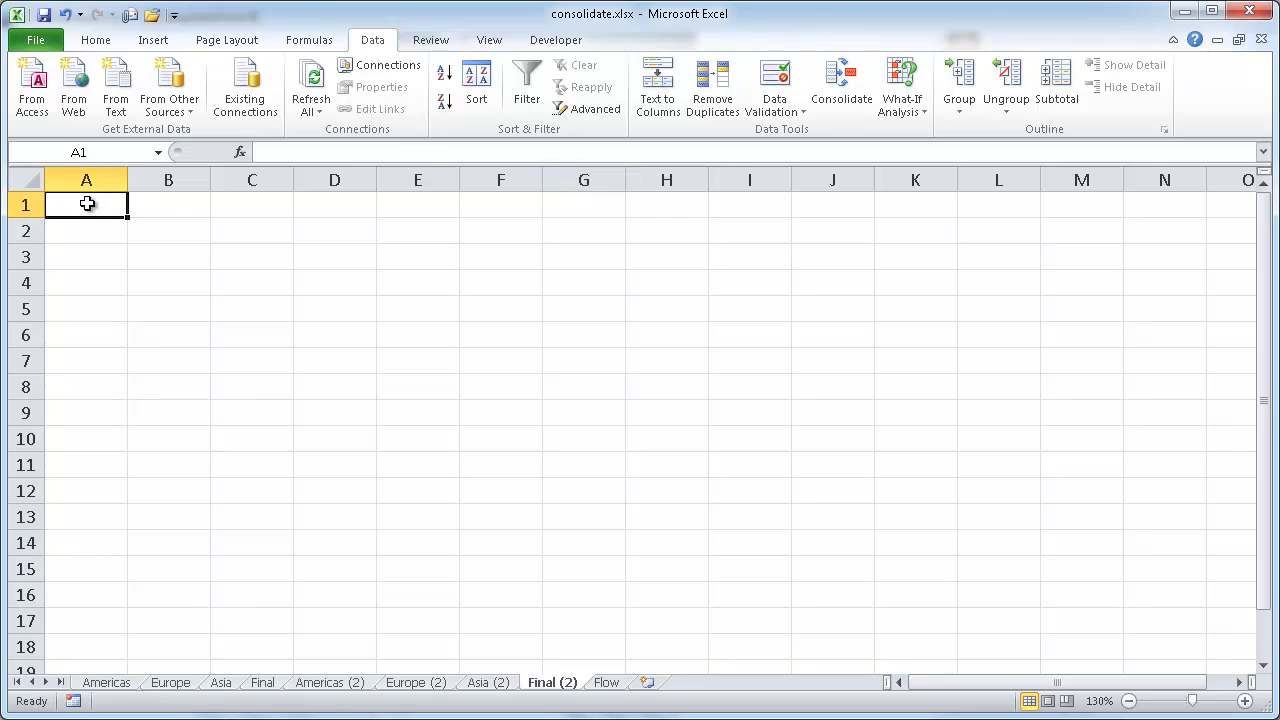
pyautogui.click(850, 86)
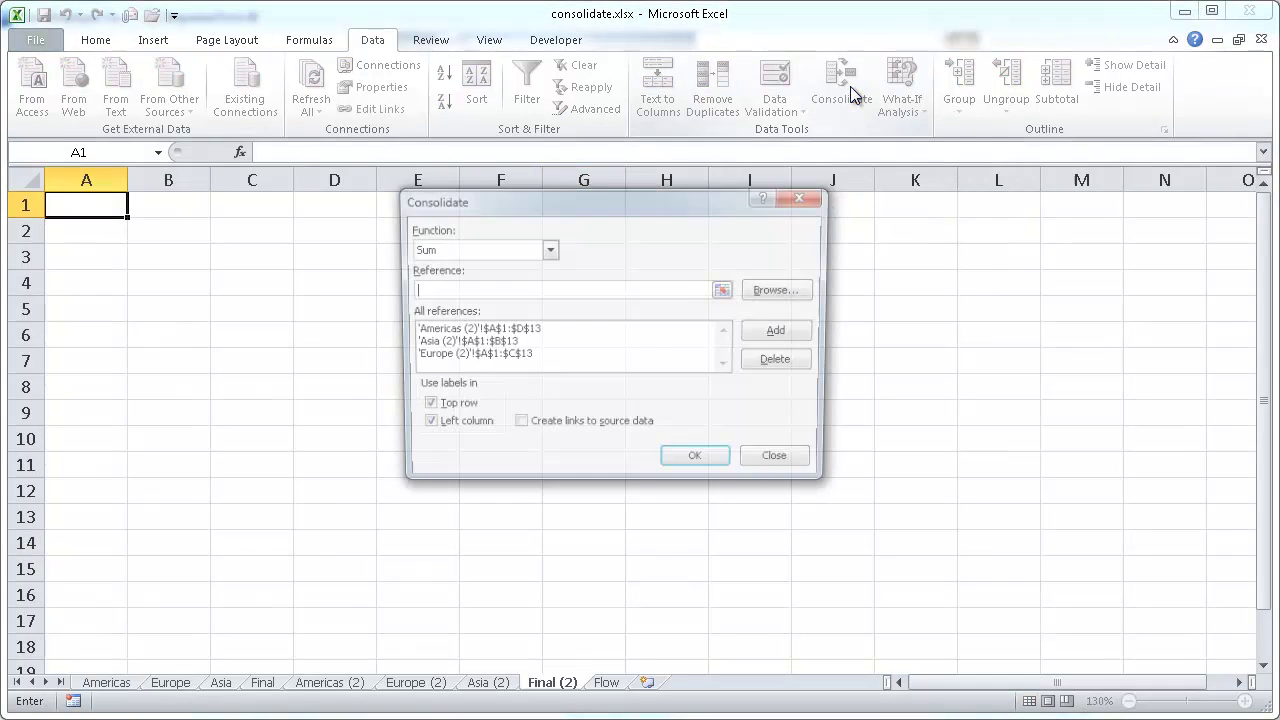
pyautogui.click(575, 345)
pyautogui.click(777, 364)
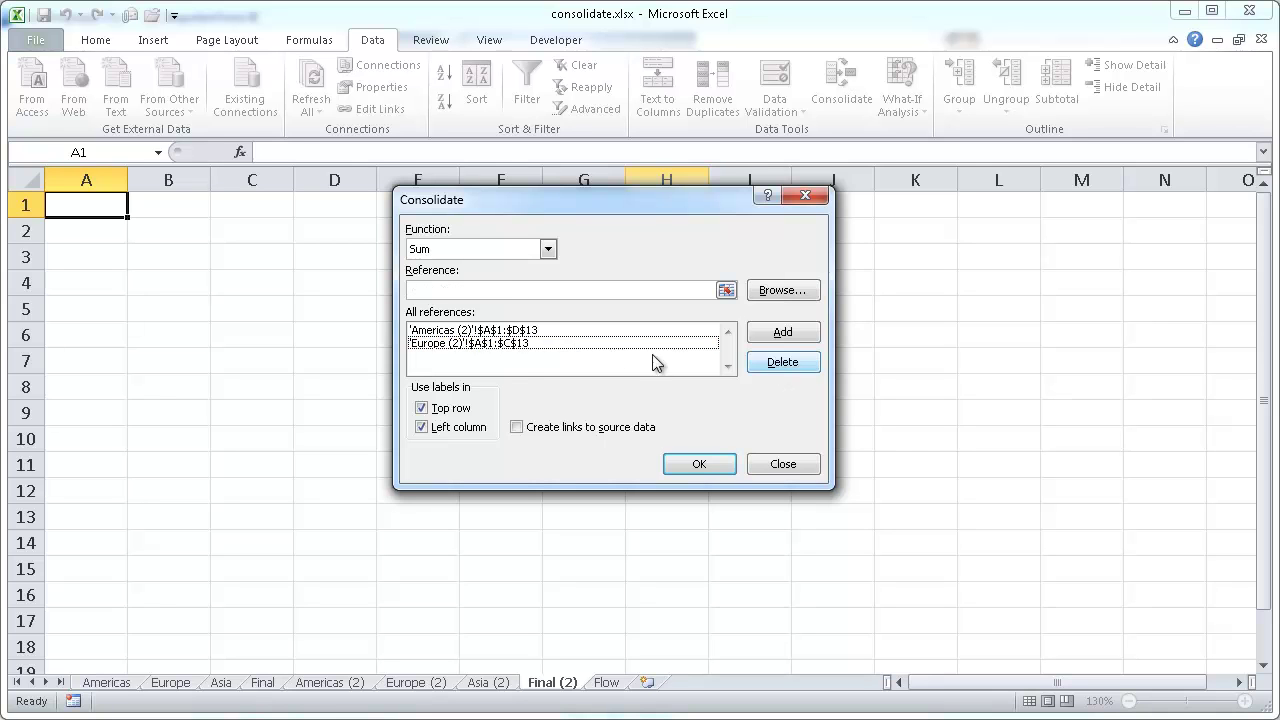
pyautogui.click(558, 331)
pyautogui.click(780, 362)
pyautogui.click(520, 331)
pyautogui.click(774, 362)
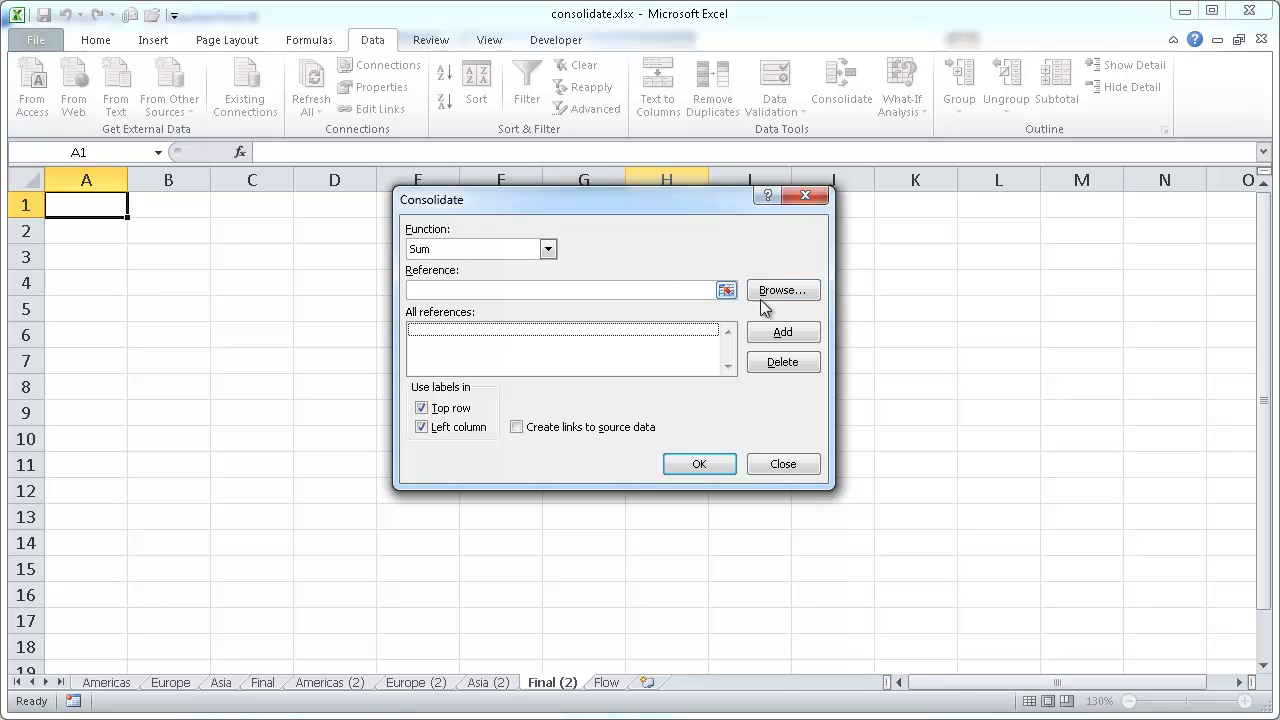
# - Add the range A1:D13 of the Americas (2) sheet as a consolidation reference
pyautogui.click(440, 289)
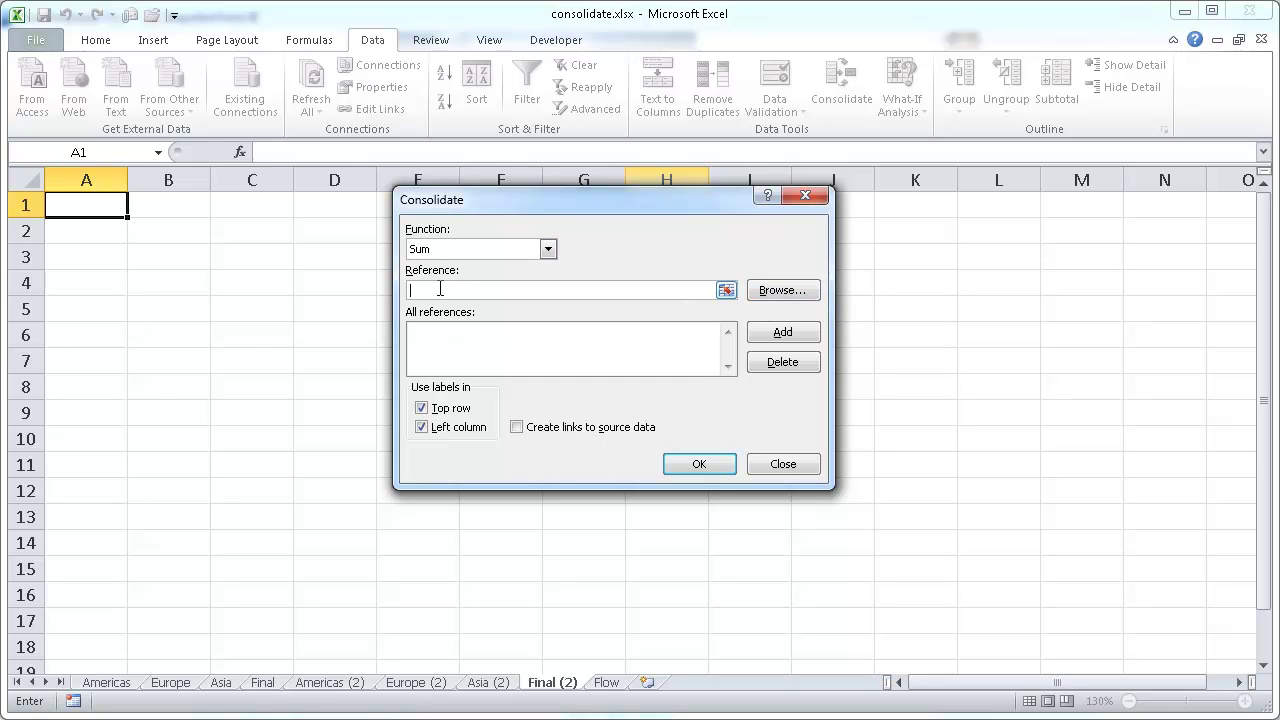
pyautogui.click(346, 688)
pyautogui.moveTo(90, 215); pyautogui.dragTo(350, 515)
pyautogui.click(768, 333)
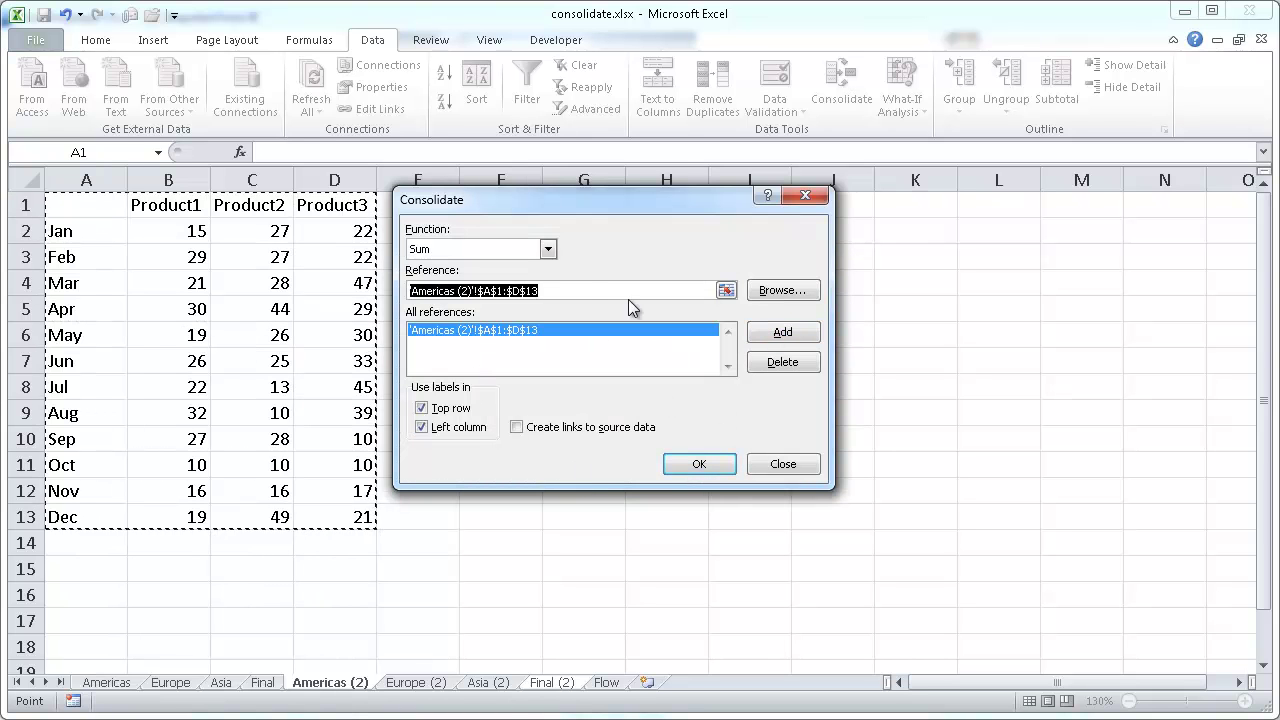
# - Add the range A1:C13 of the Europe (2) sheet to the consolidation references
pyautogui.click(414, 684)
pyautogui.click(100, 214)
pyautogui.moveTo(126, 207); pyautogui.dragTo(288, 515)
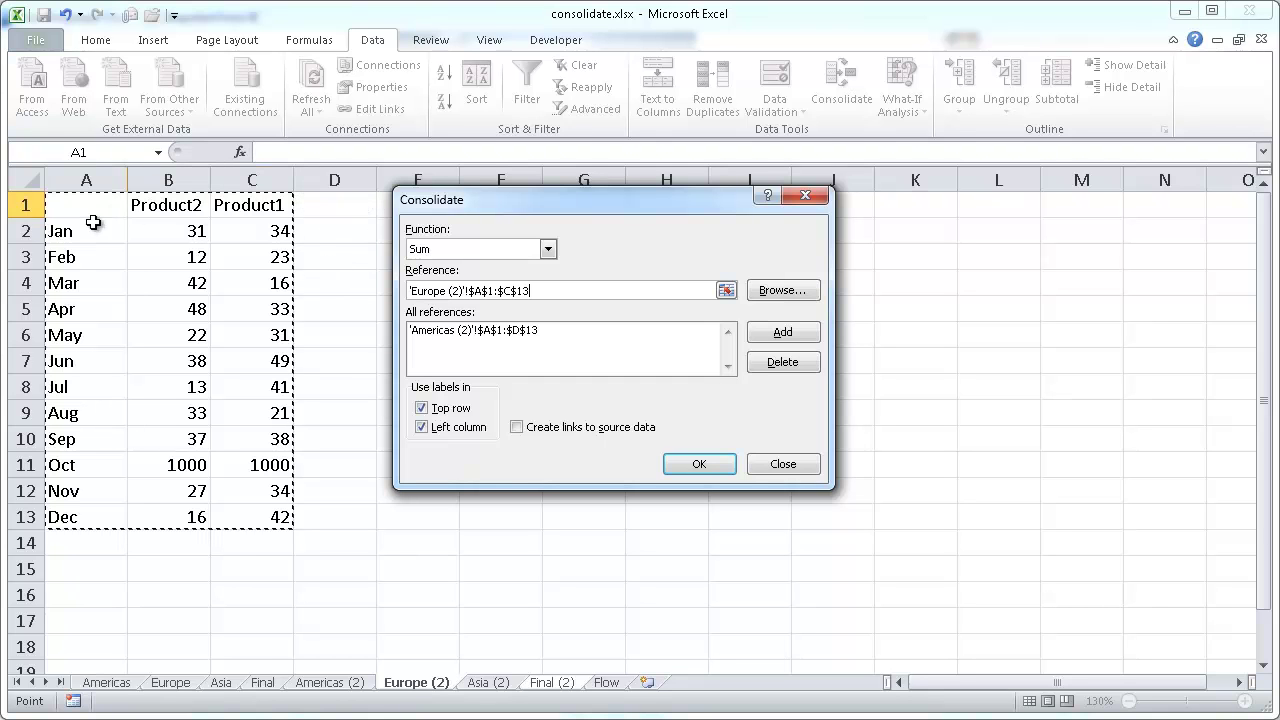
pyautogui.click(786, 336)
# - Include the range A1:B13 of the Asia (2) sheet and run the Sum consolidation with top row and left column labels, without source links
pyautogui.click(489, 682)
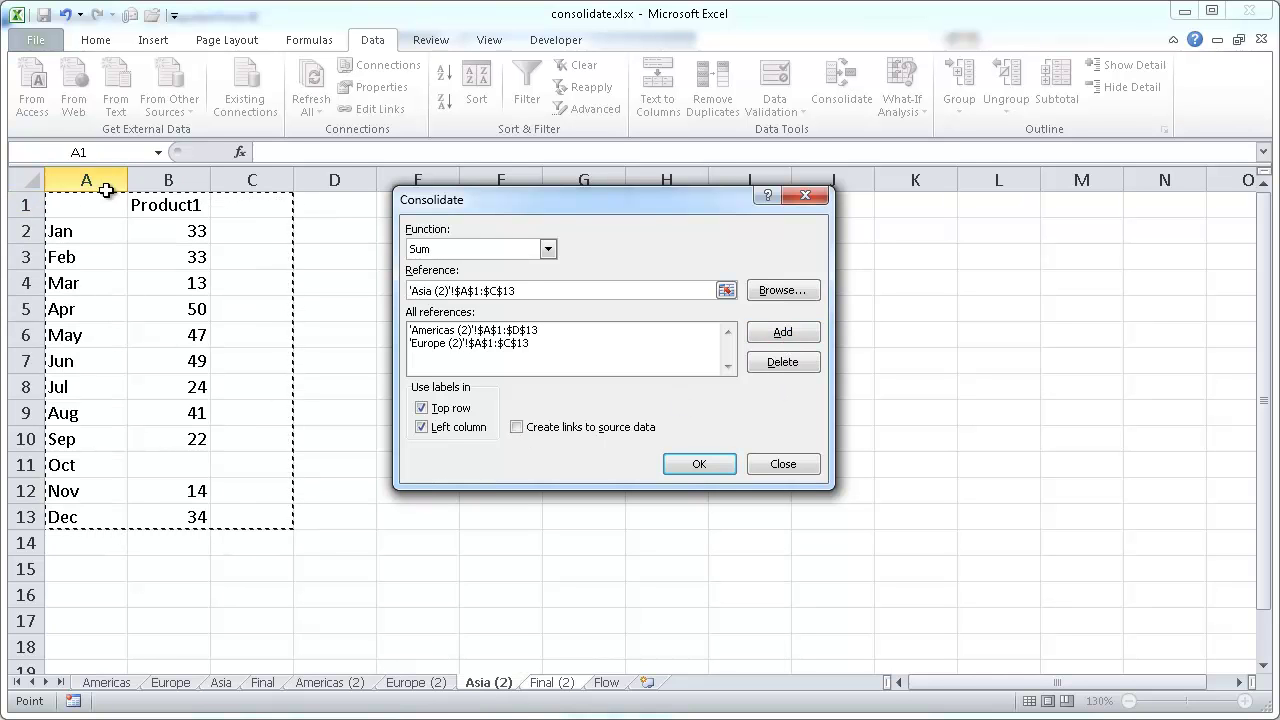
pyautogui.moveTo(85, 203); pyautogui.dragTo(175, 520)
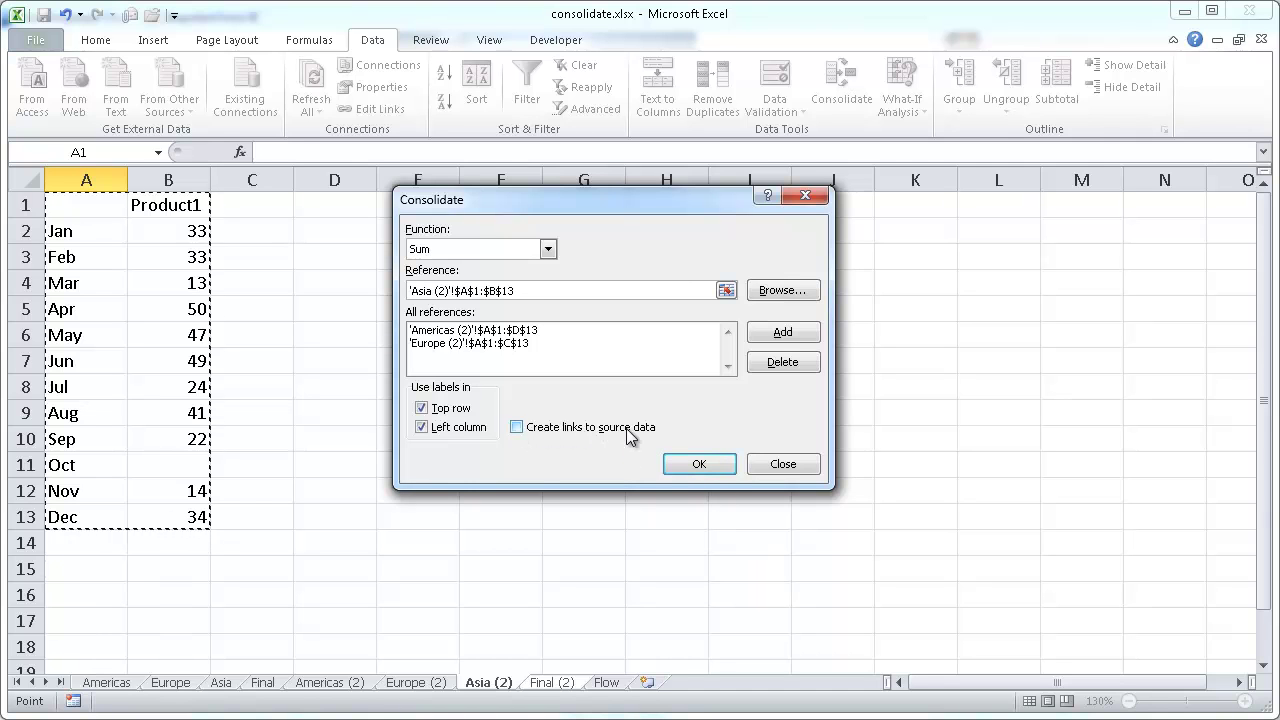
pyautogui.click(699, 465)
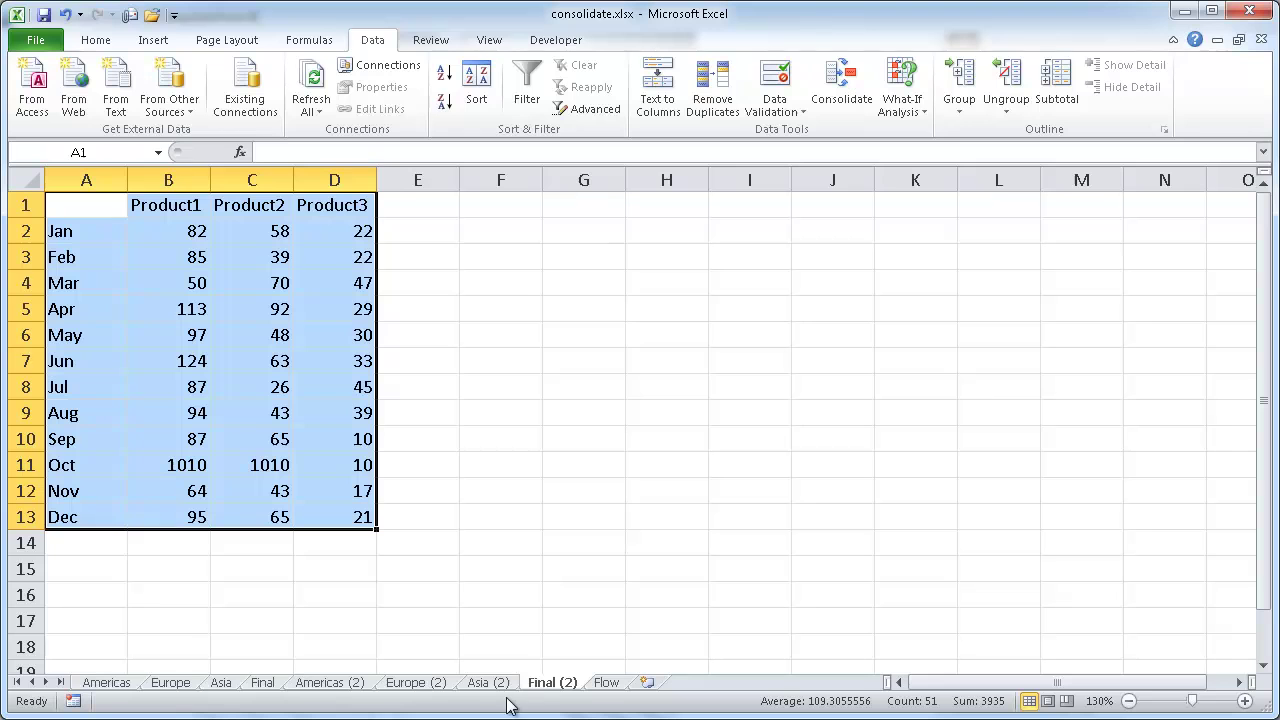
# - Compare the October values and product column order on the Americas (2), Europe (2) and Asia (2) sheets with the consolidated Final (2) table
pyautogui.click(416, 682)
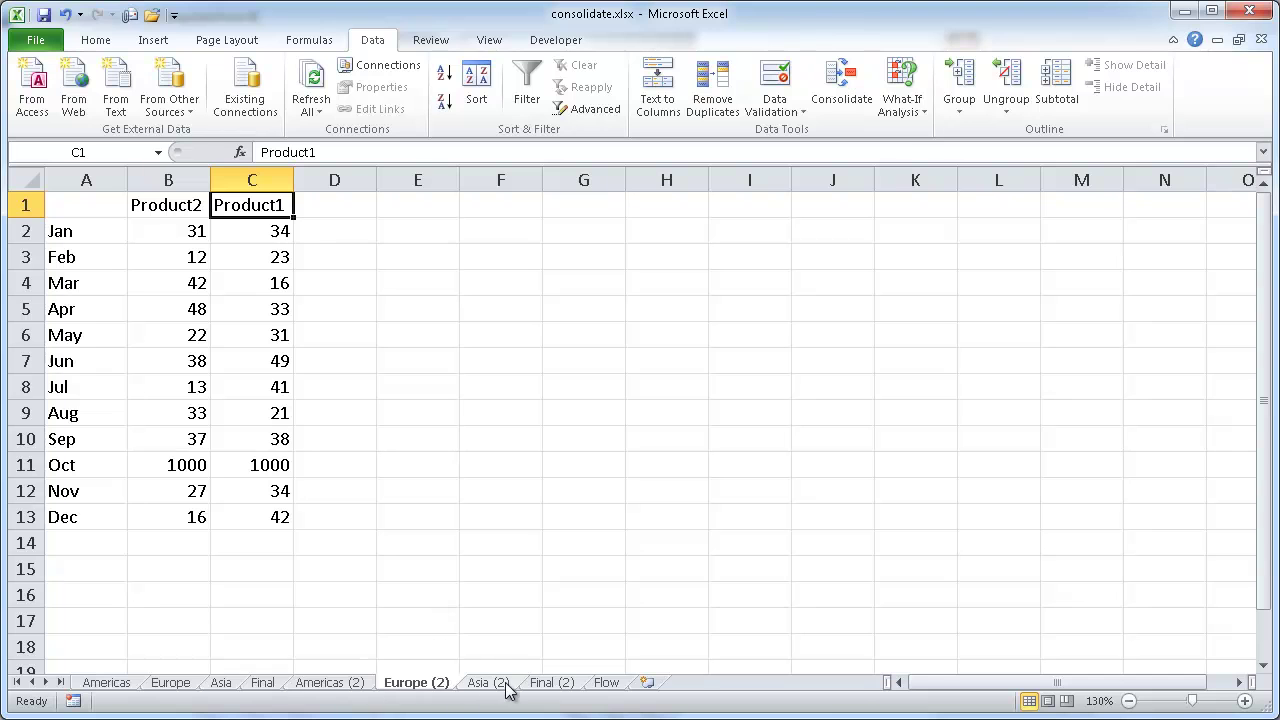
pyautogui.click(552, 682)
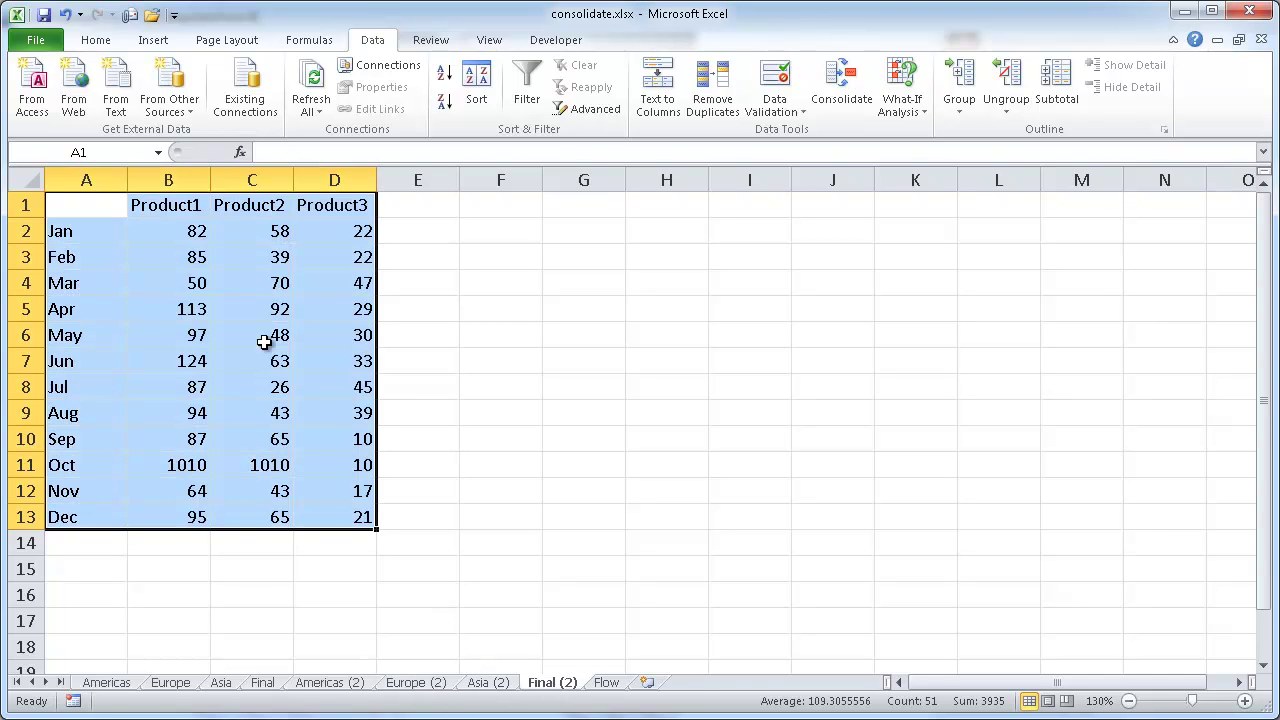
pyautogui.click(260, 470)
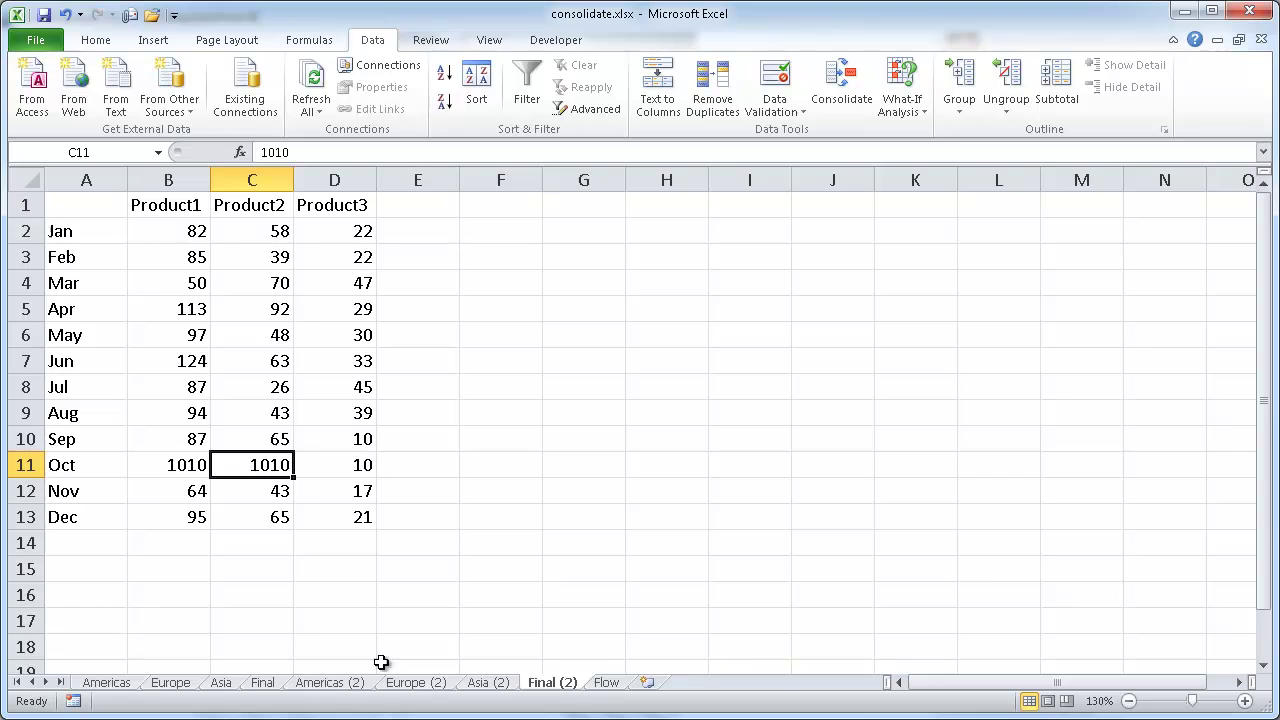
pyautogui.click(332, 682)
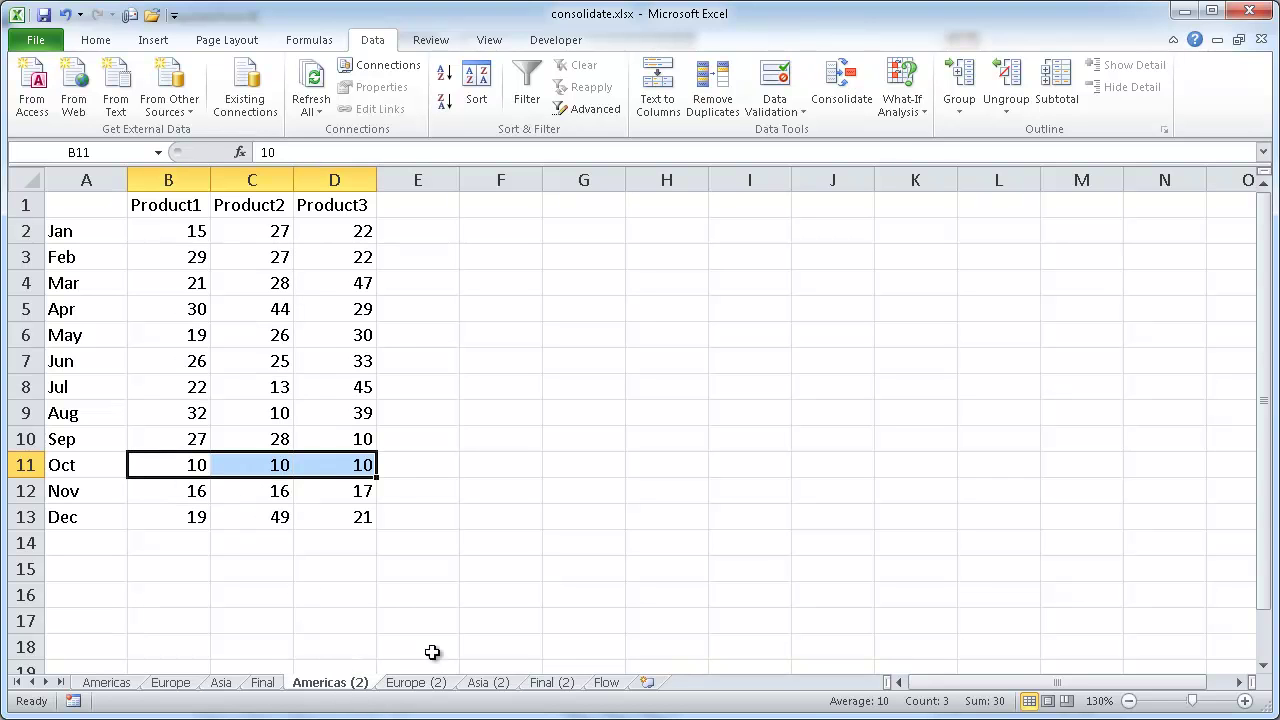
pyautogui.click(257, 465)
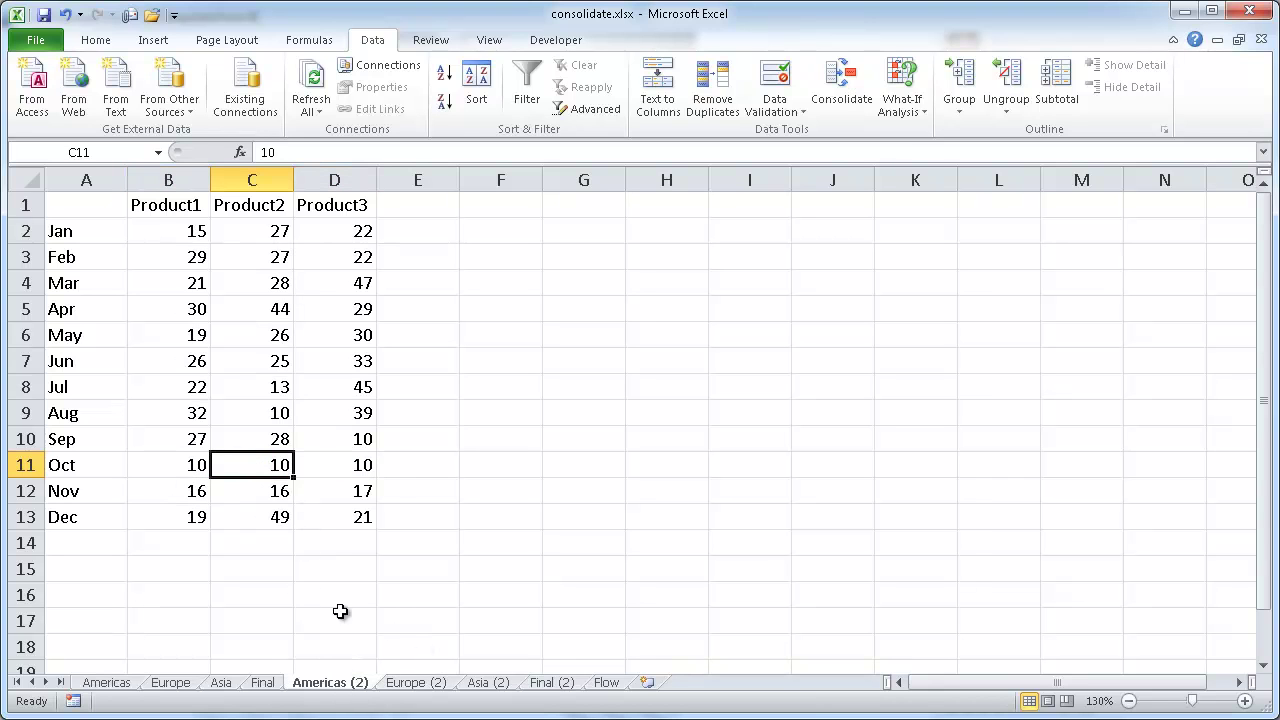
pyautogui.click(442, 678)
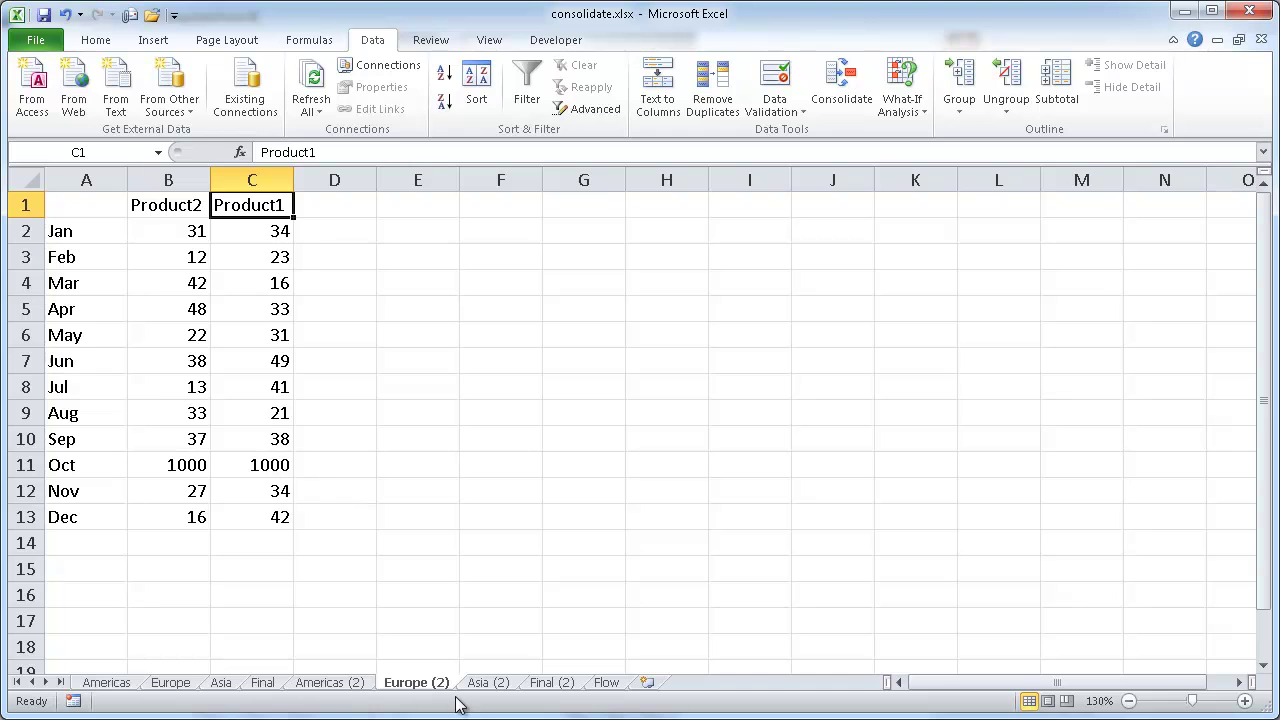
pyautogui.click(496, 671)
pyautogui.click(490, 683)
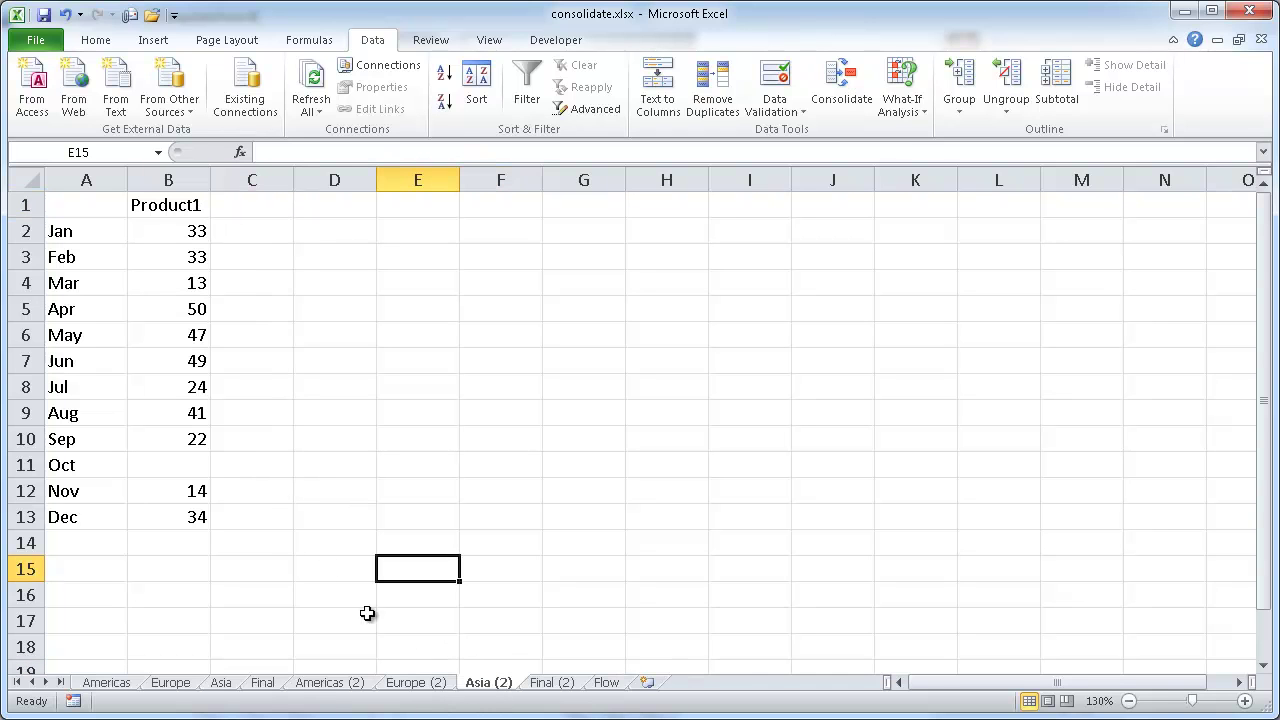
pyautogui.click(552, 683)
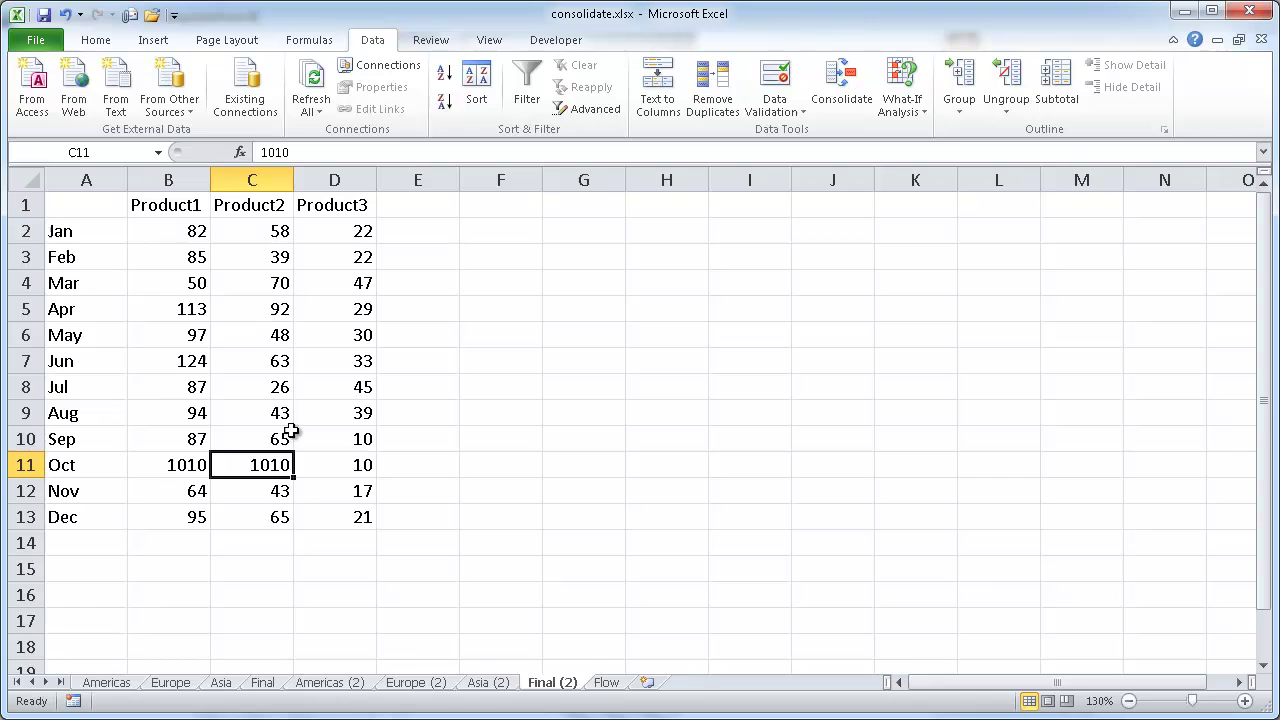
pyautogui.click(416, 683)
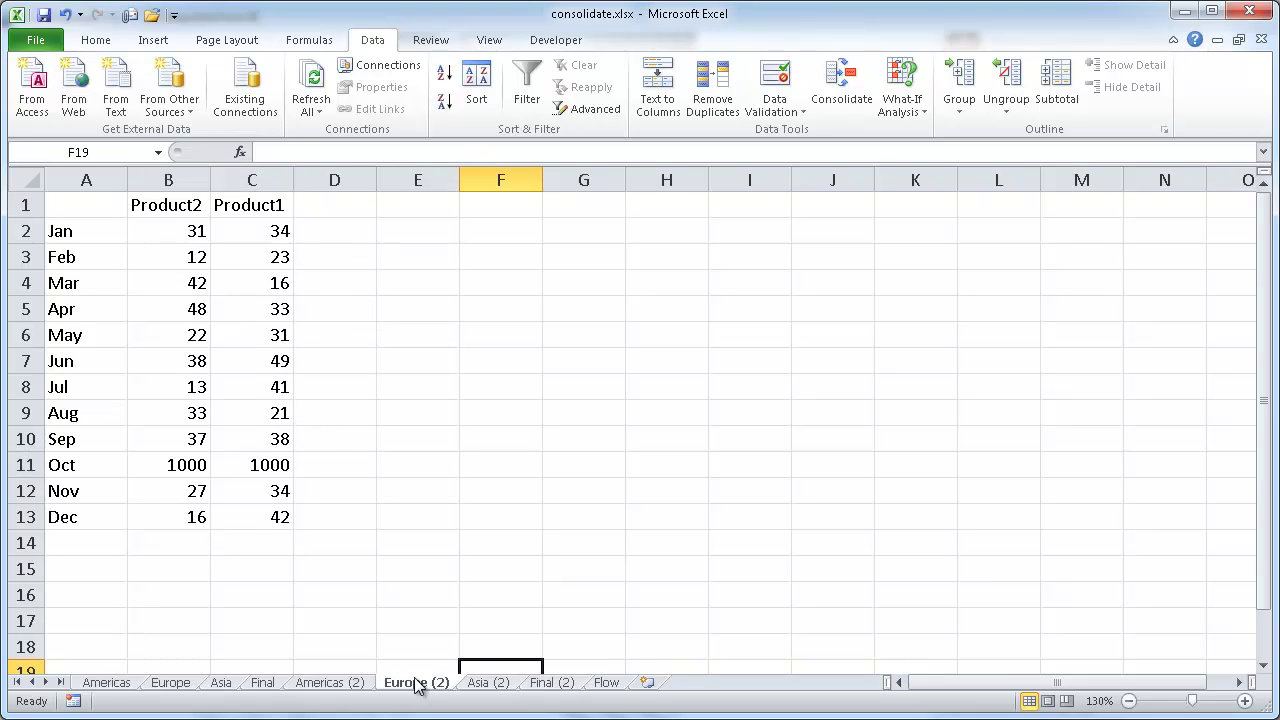
pyautogui.click(553, 686)
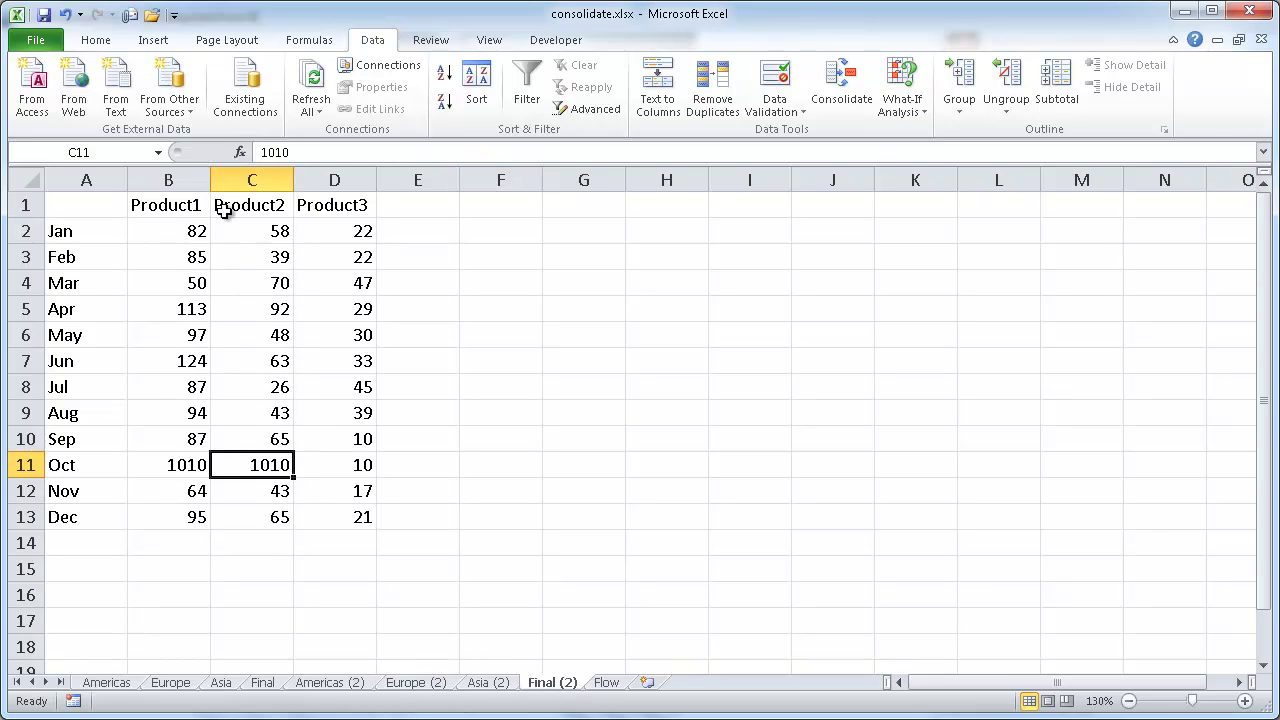